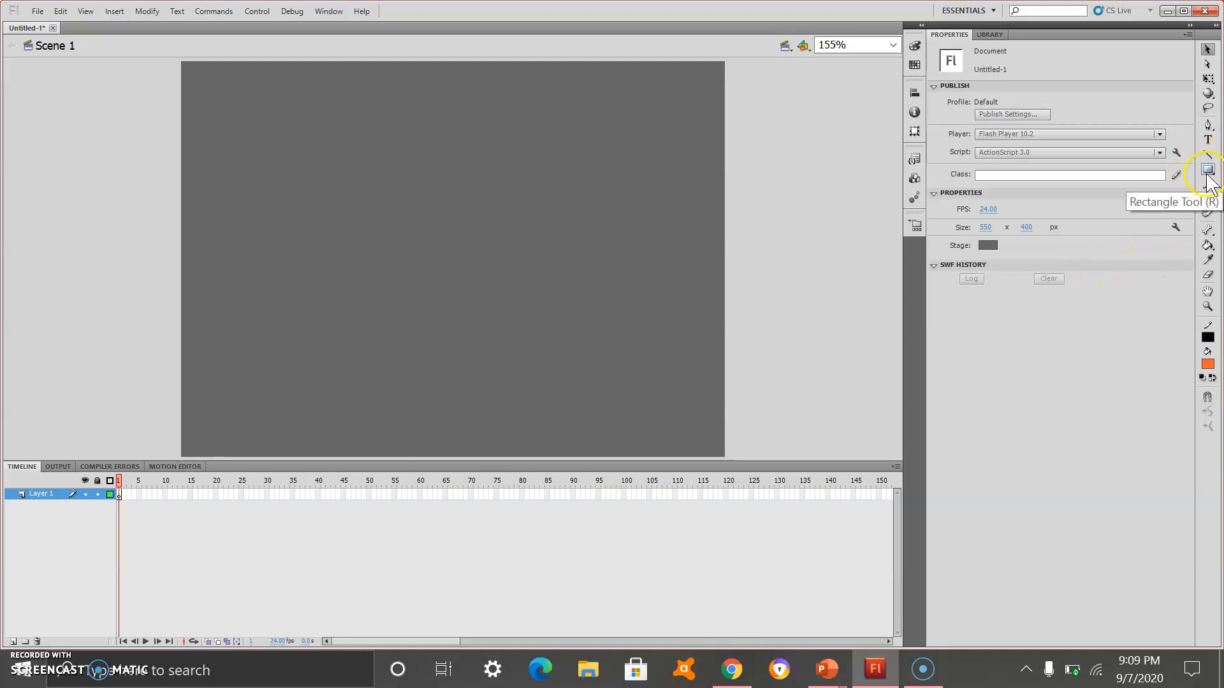
Set up the Oval tool with a lighter orange fill and a black stroke
click(1207, 170)
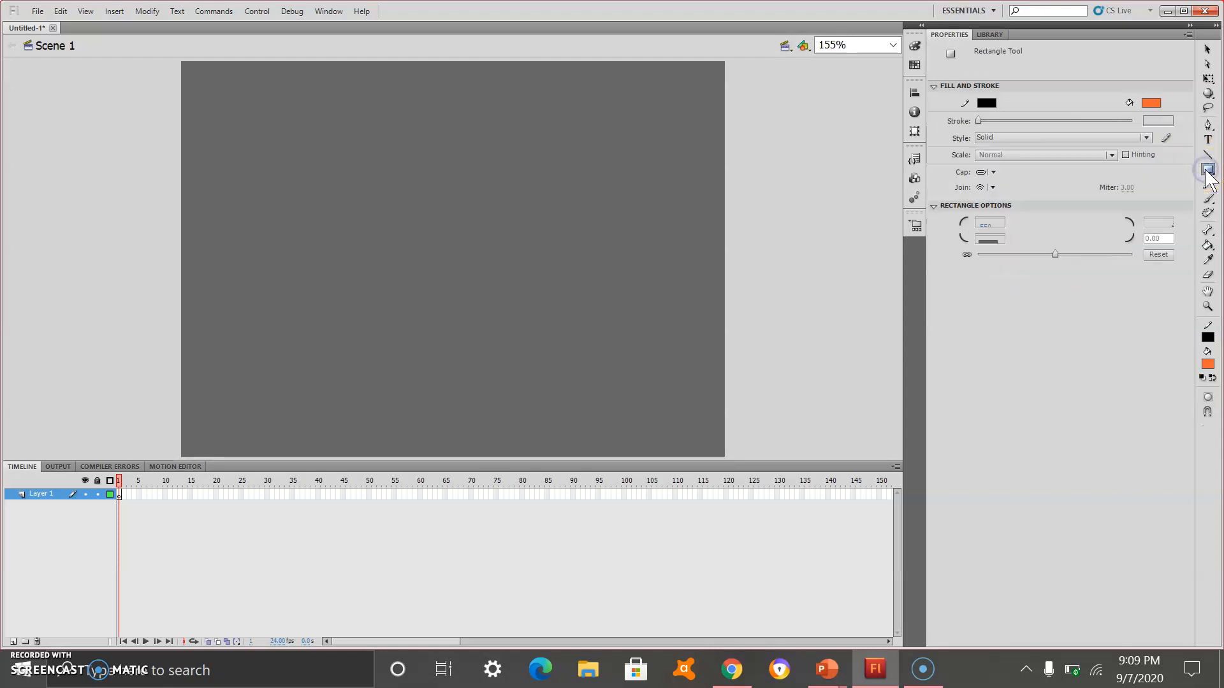
click(1207, 171)
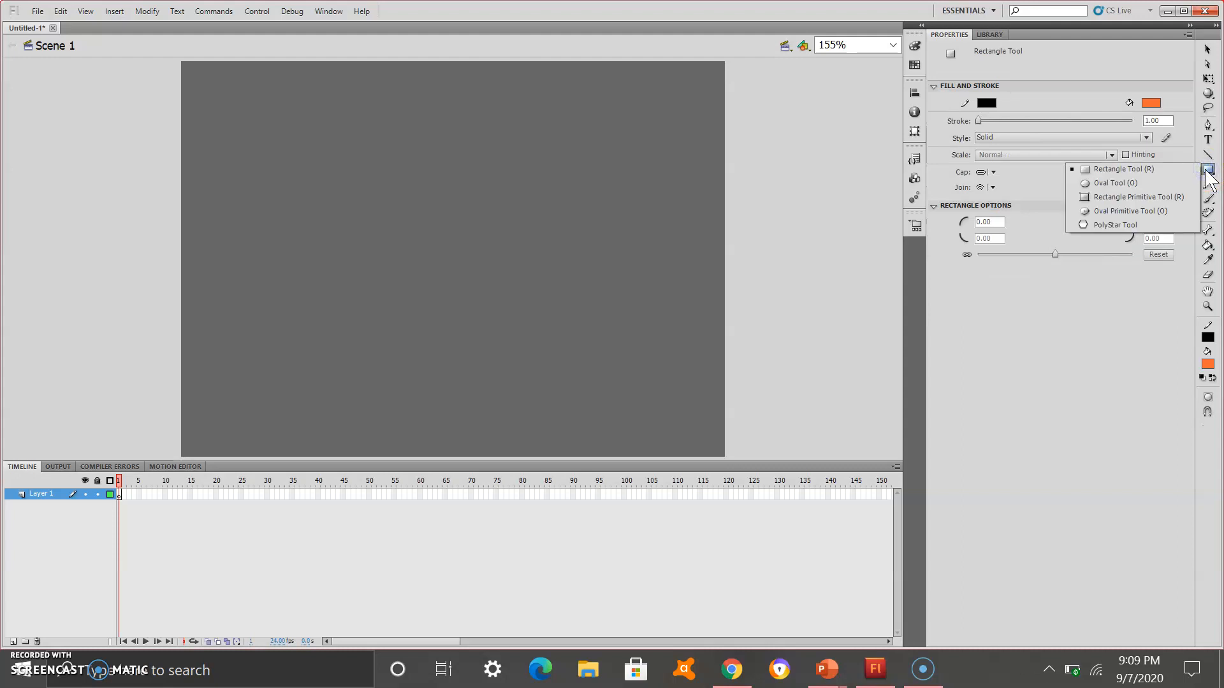
click(1152, 185)
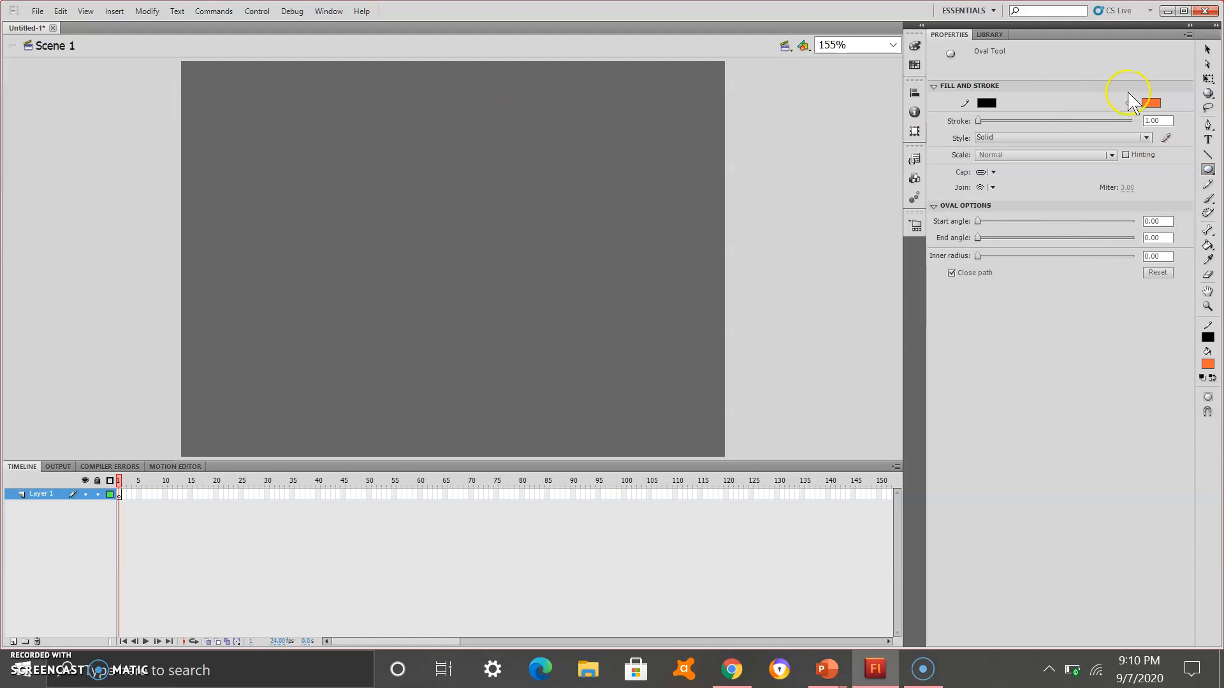
click(1151, 103)
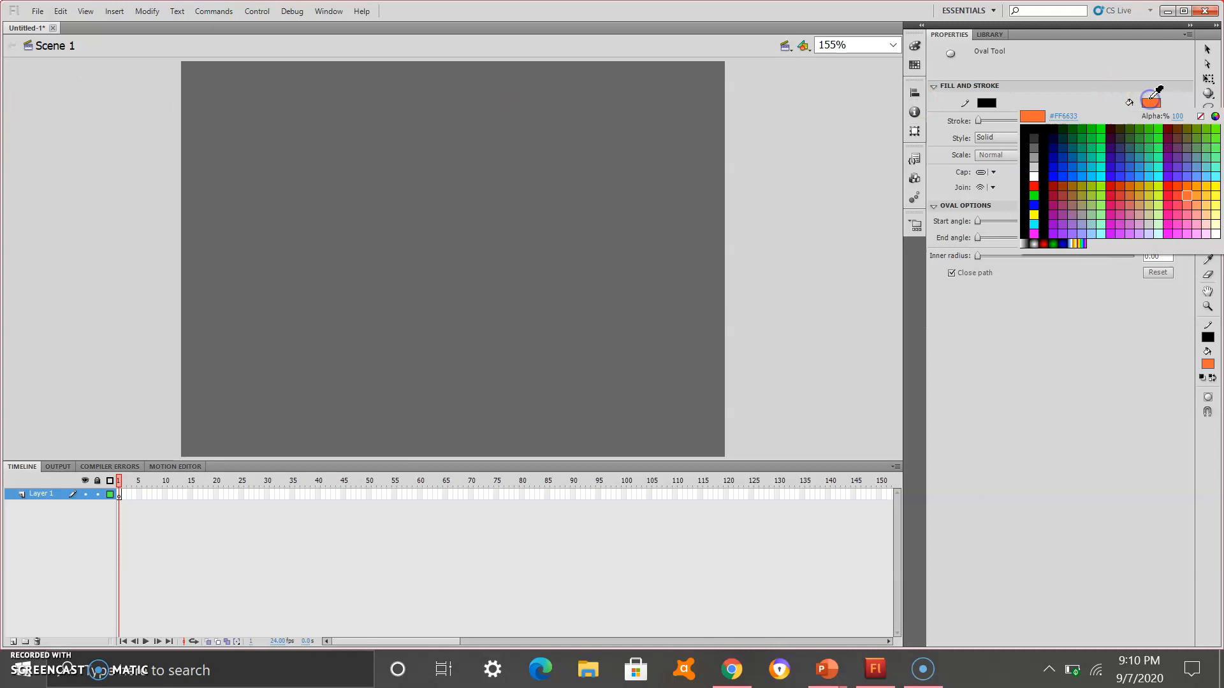
click(1201, 183)
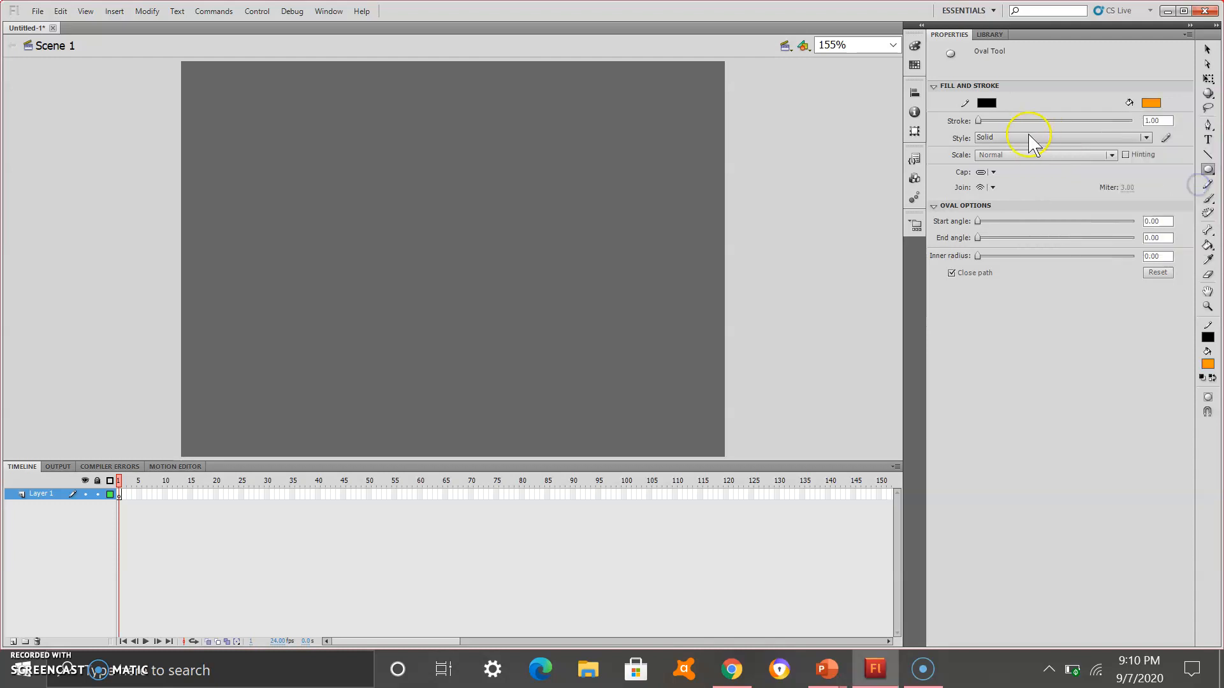
click(992, 103)
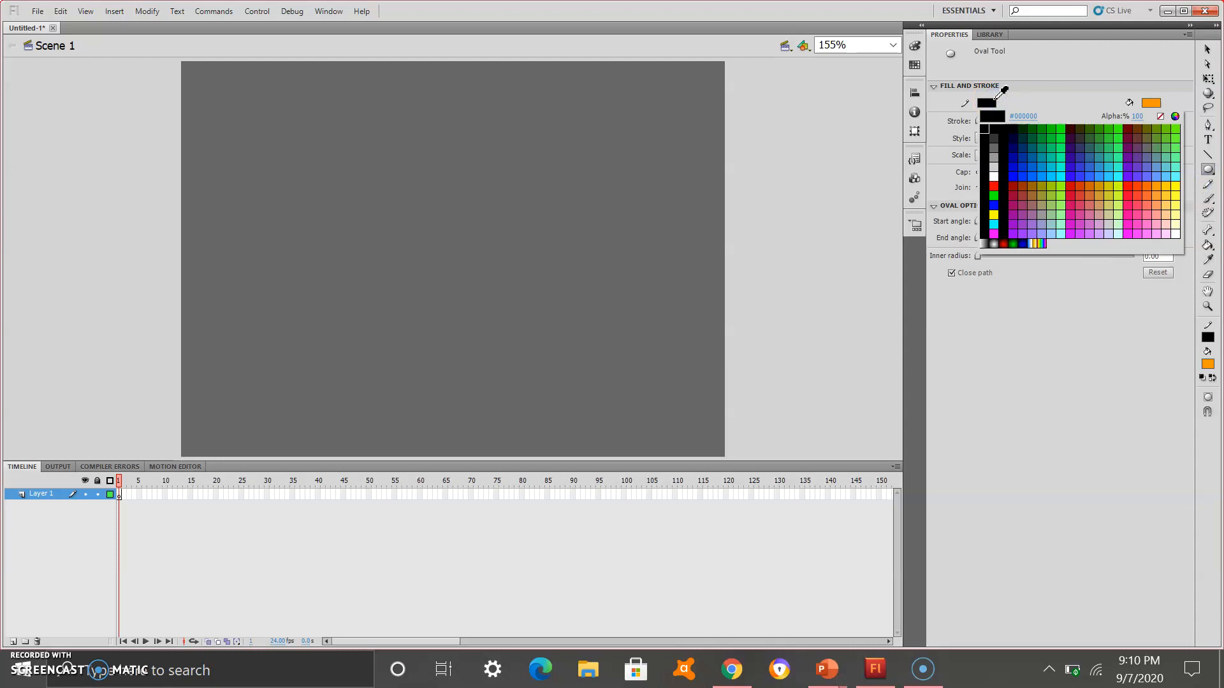
click(995, 101)
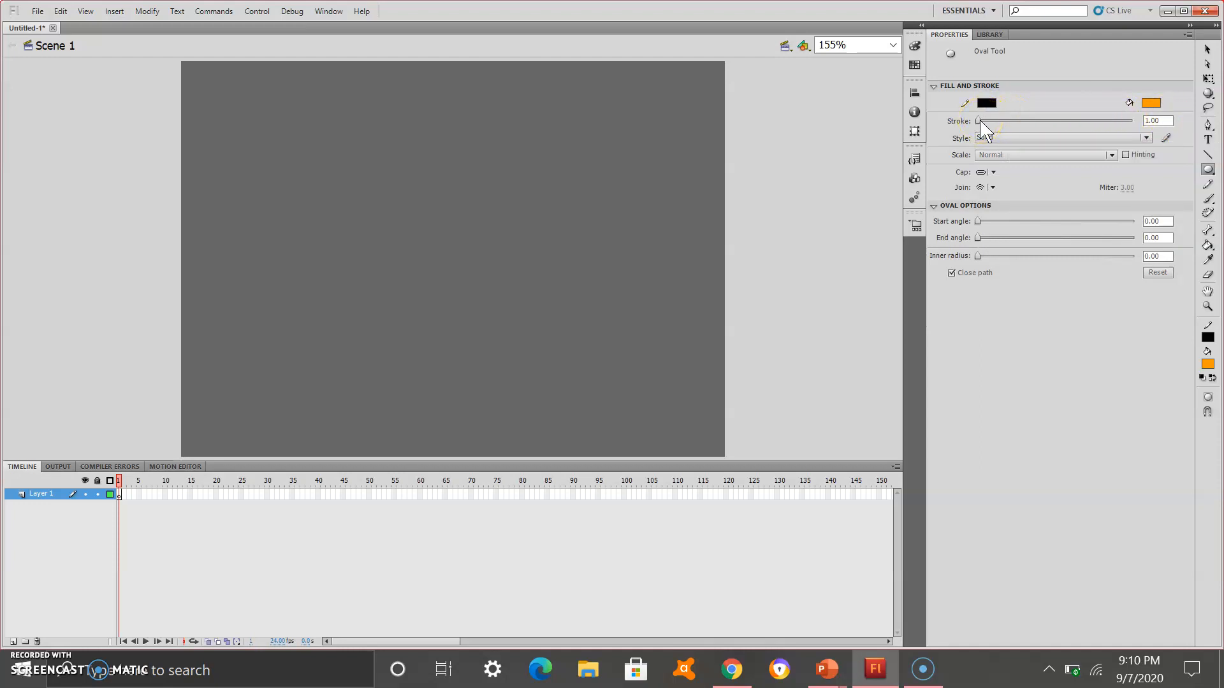
Set the stroke size to 5 and draw a circle about 146 px across in the upper middle of the stage
mouse_move(984, 122)
mouse_down()
mouse_move(1093, 121)
mouse_move(968, 115)
mouse_move(1130, 115)
mouse_move(954, 124)
mouse_up()
click(1165, 122)
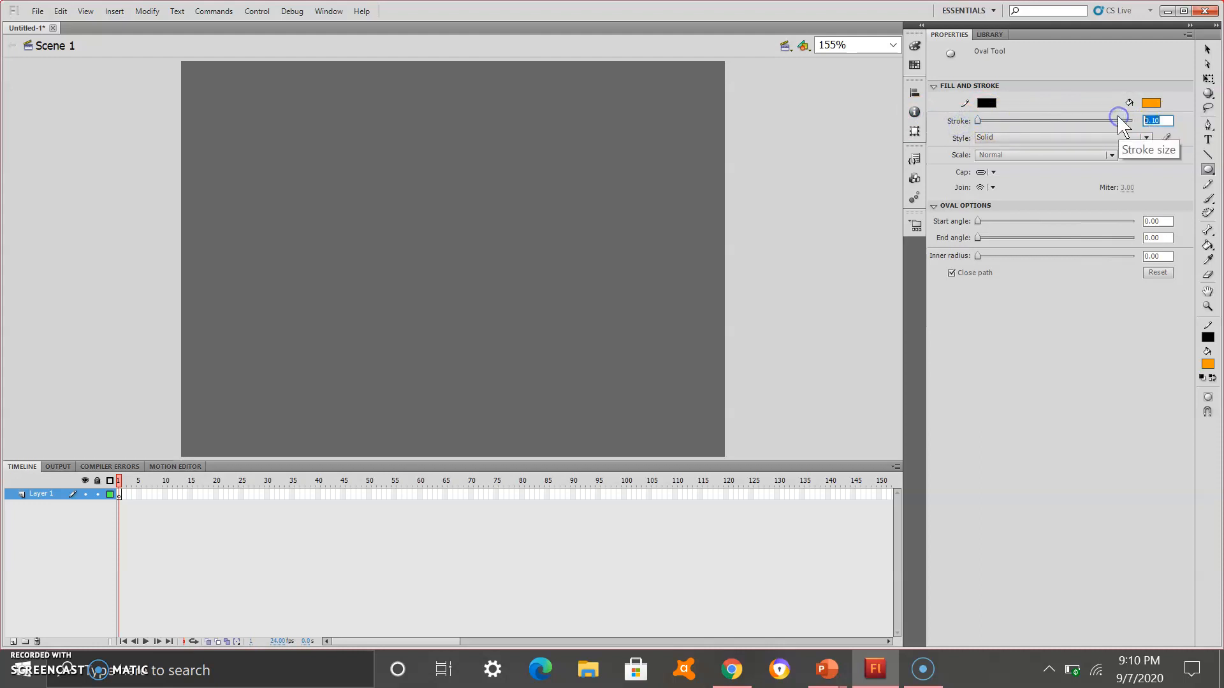
text(5)
key(Return)
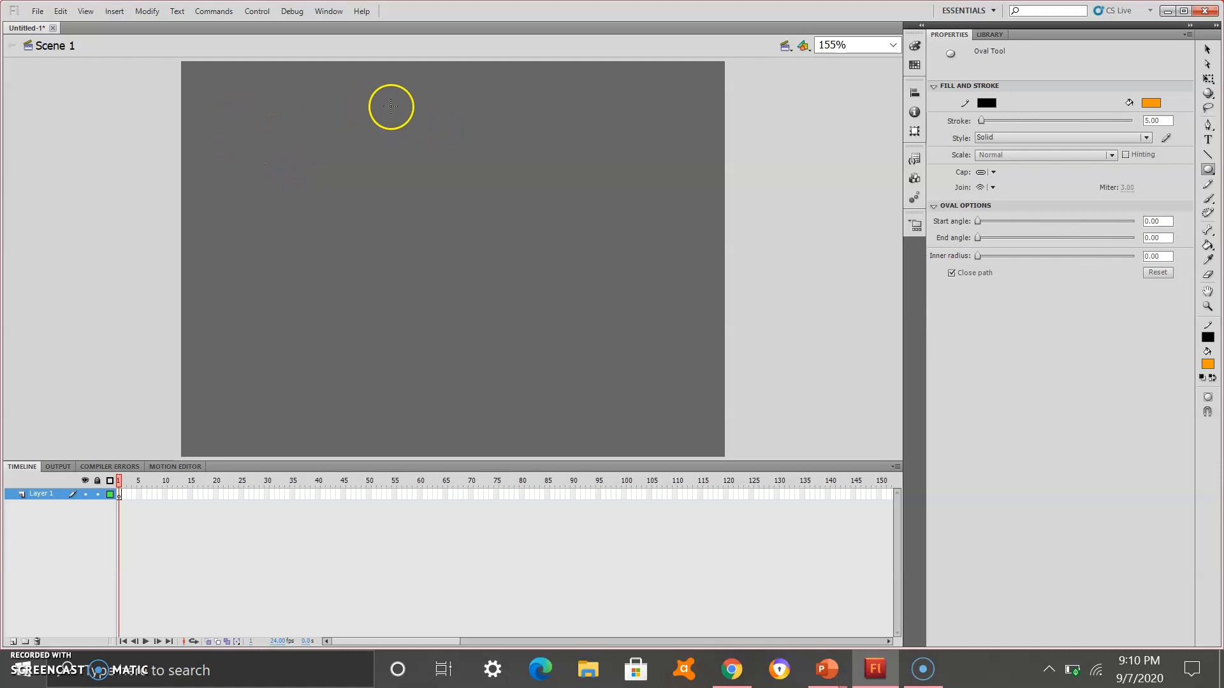
drag(389, 107, 526, 235)
drag(526, 234, 533, 238)
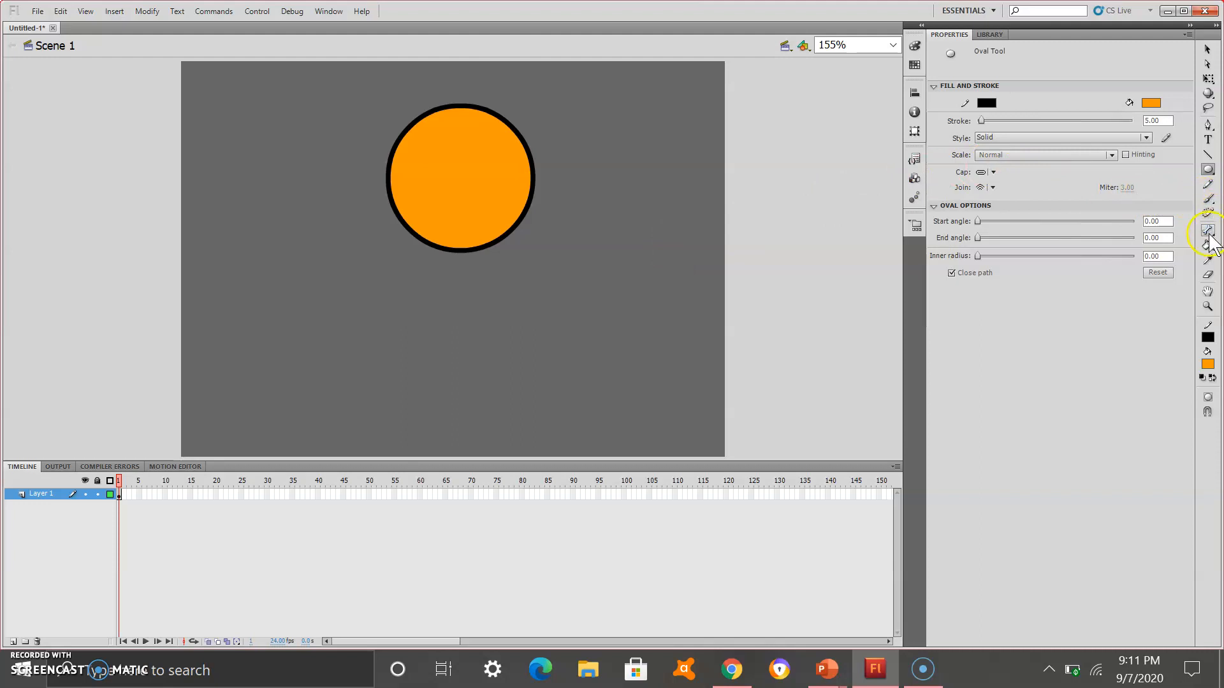
Draw two vertical lines across the circle near its sides and bend both inward into basketball seams
click(1208, 156)
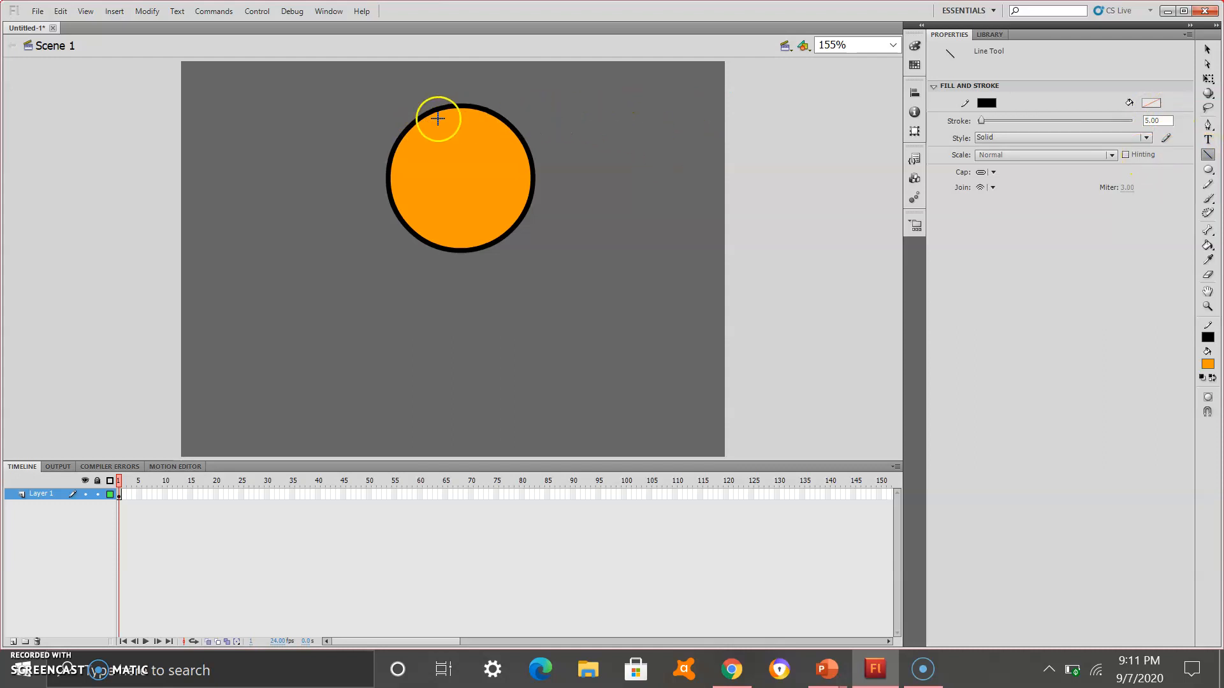
drag(413, 123, 412, 233)
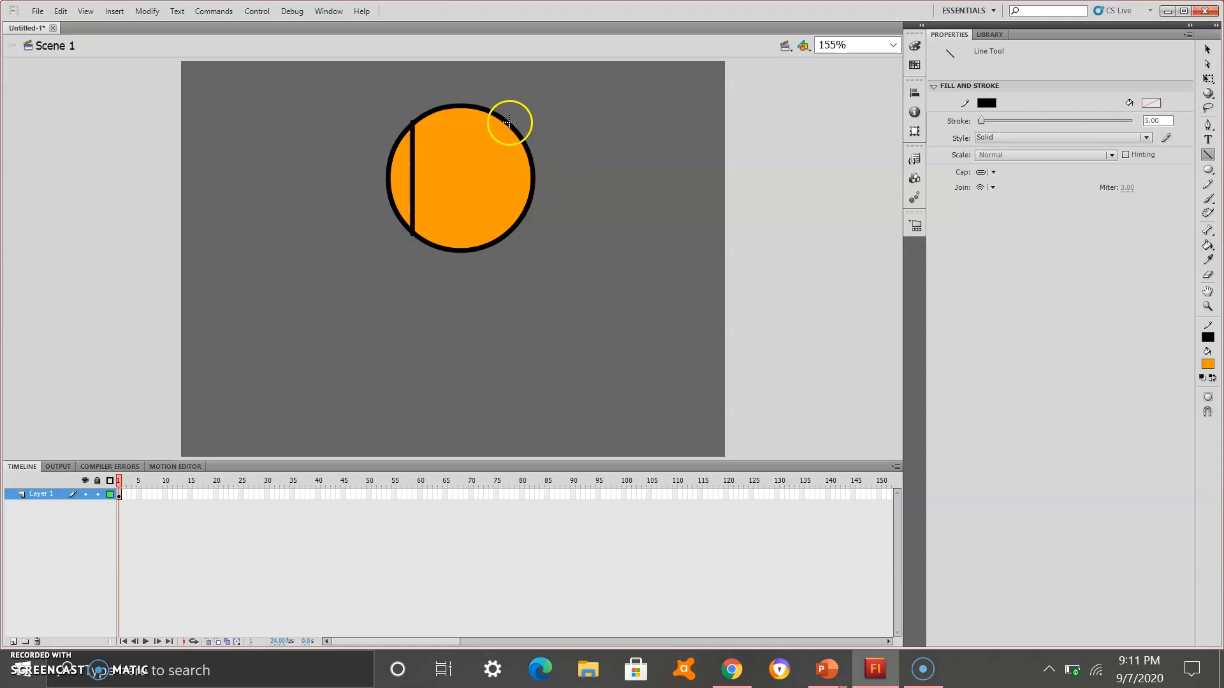
drag(508, 122, 507, 236)
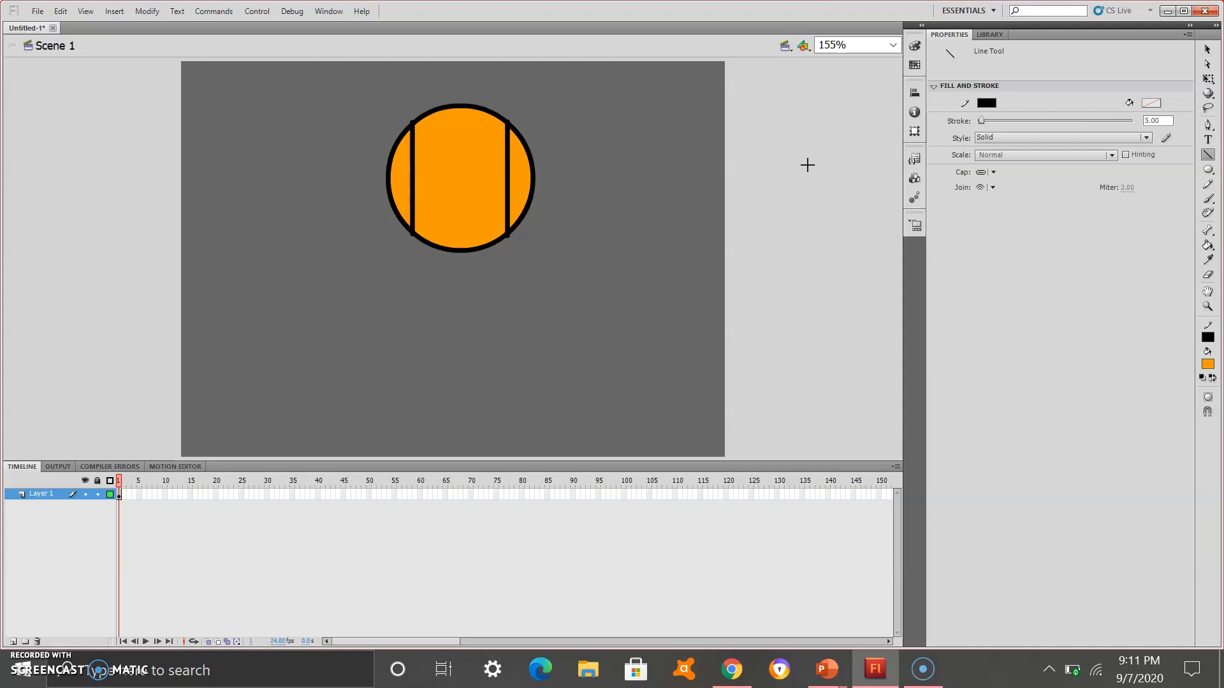
click(1206, 53)
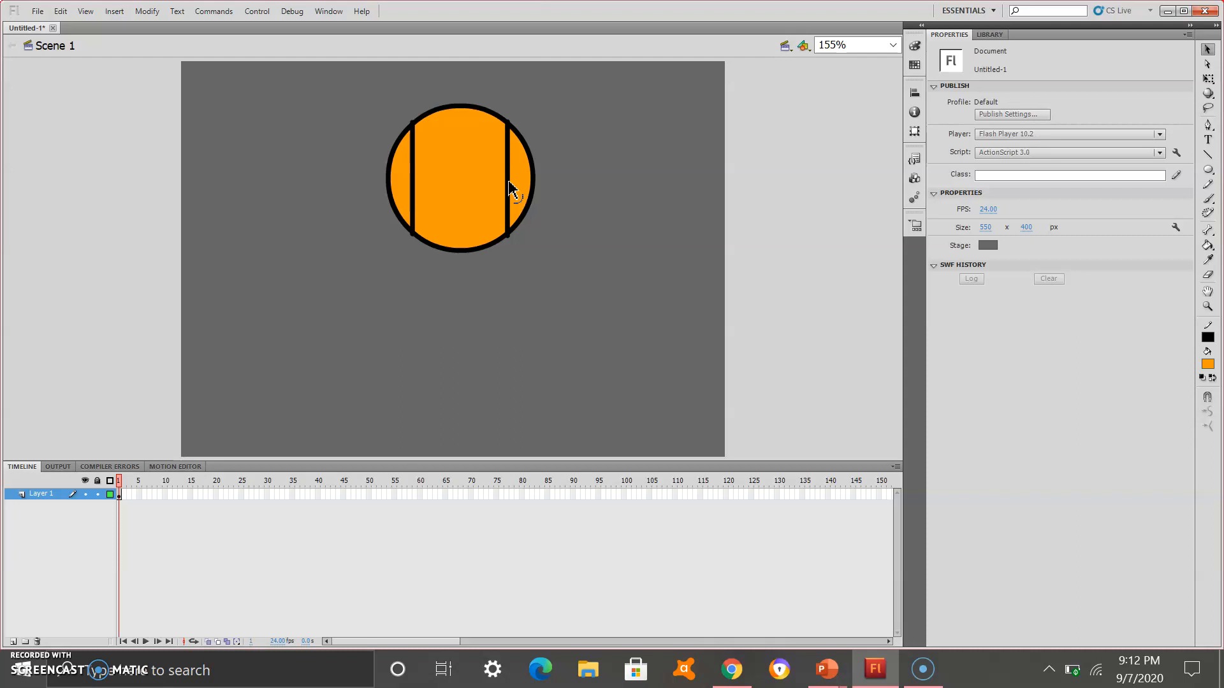
drag(507, 183, 437, 185)
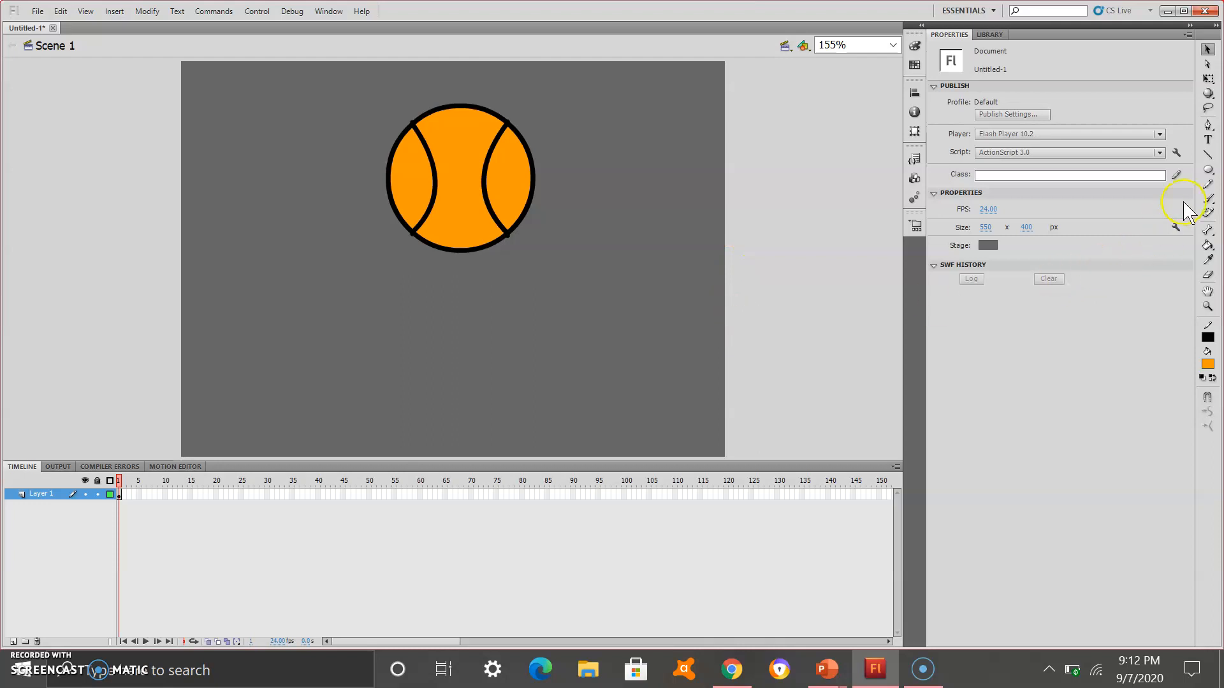
Draw a straight horizontal line across the middle of the circle from edge to edge
click(1209, 155)
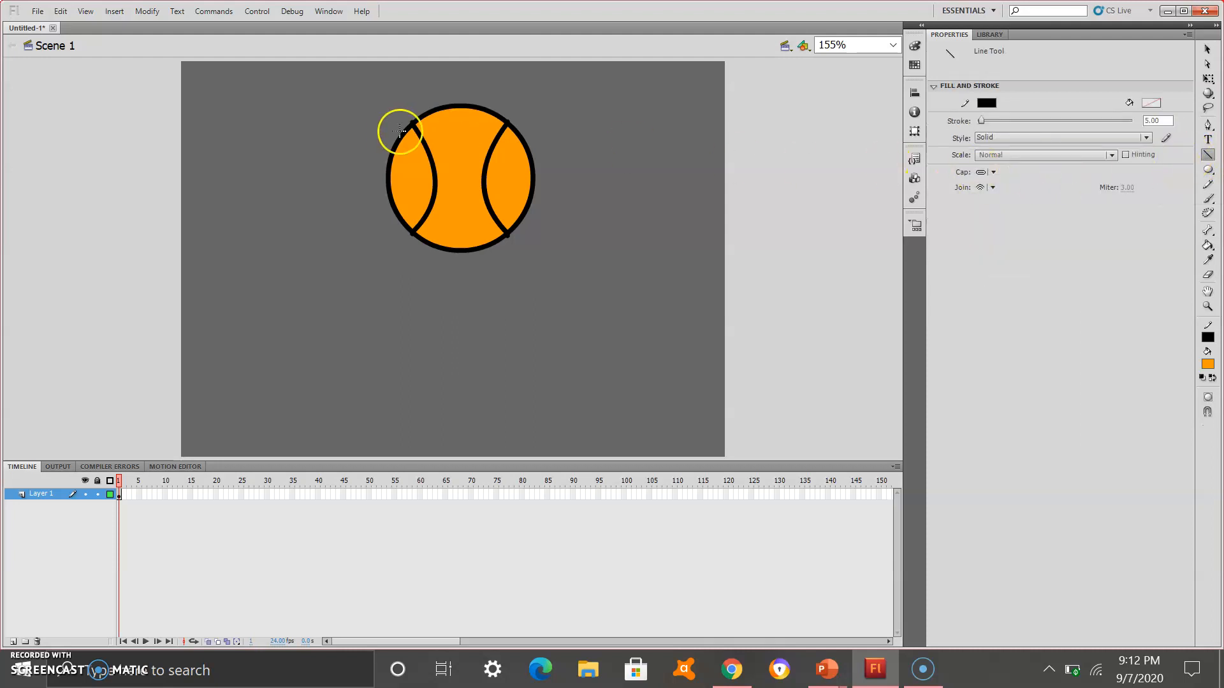
drag(387, 179, 534, 182)
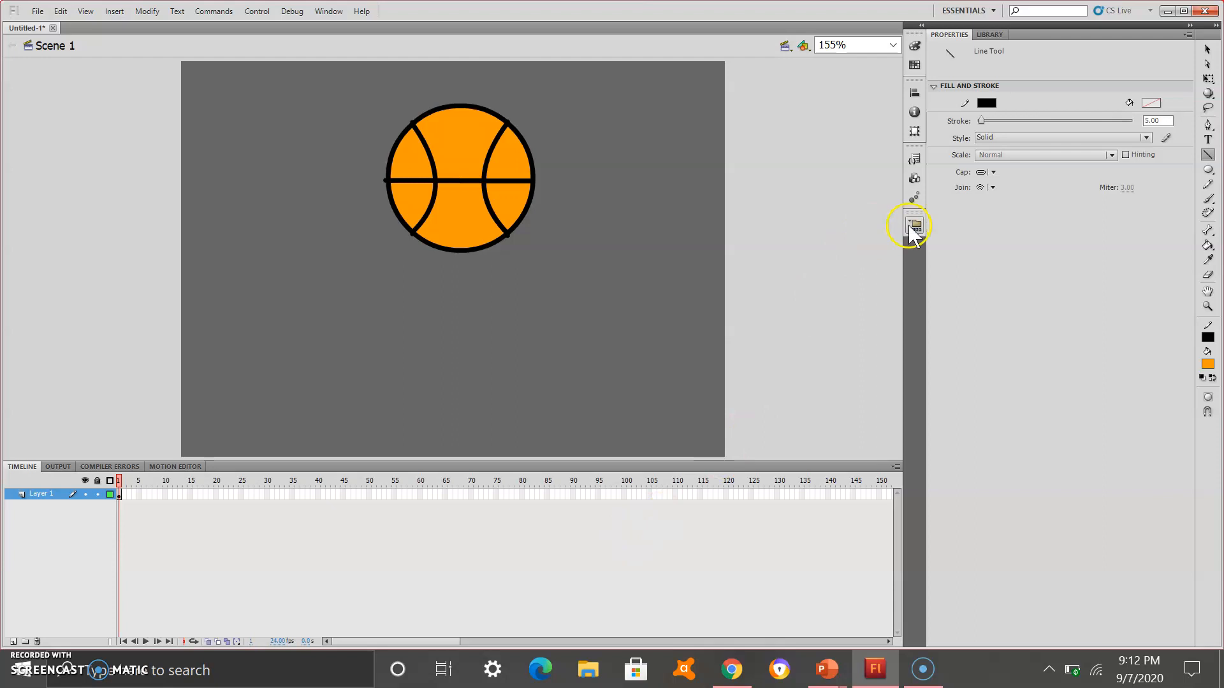
click(1209, 65)
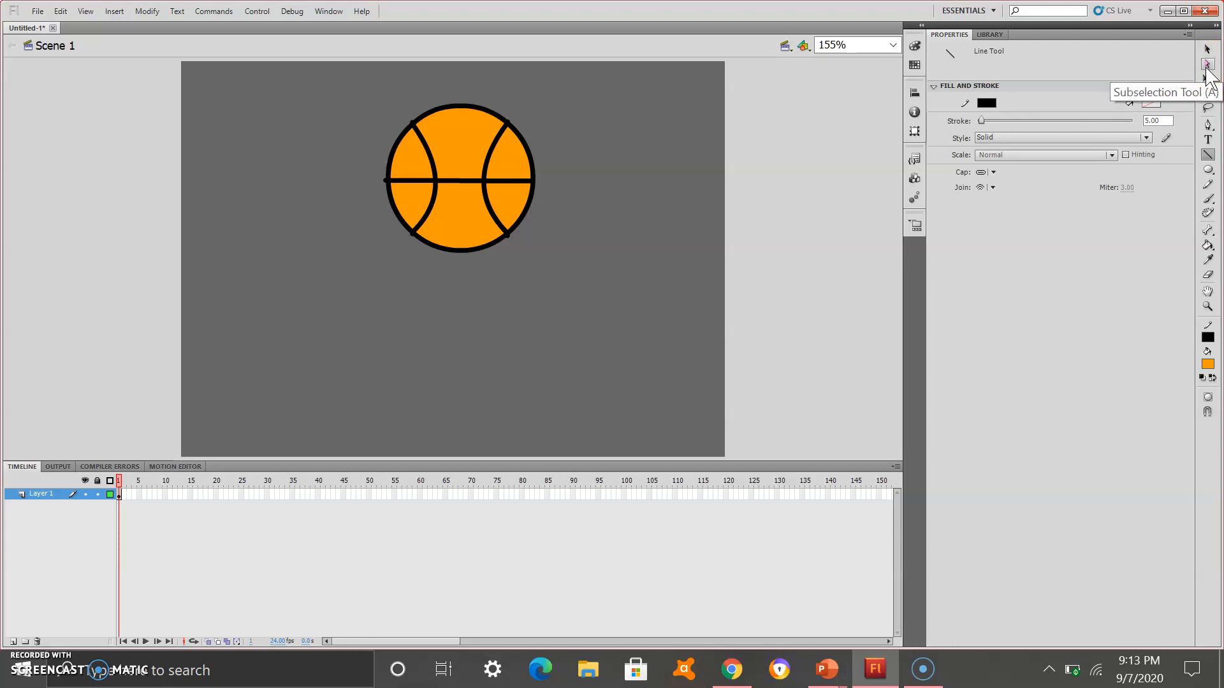
Insert a keyframe at frame 2 and move the whole ball straight down to about Y 65
click(1208, 50)
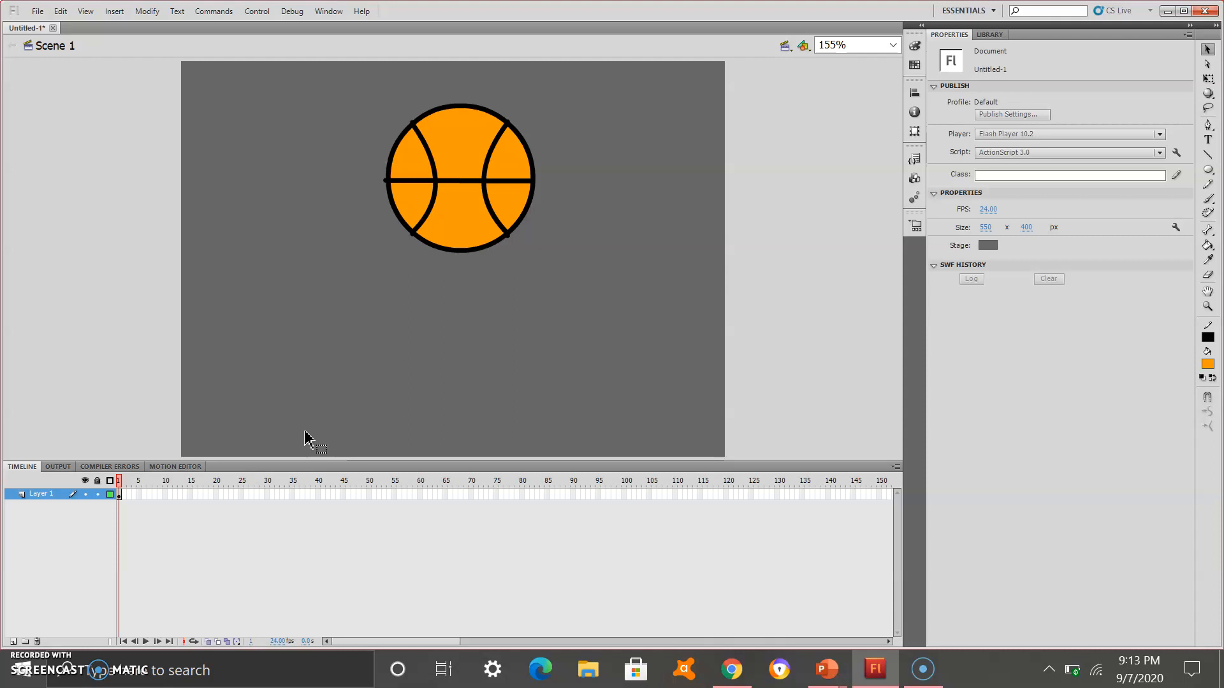
key(F6)
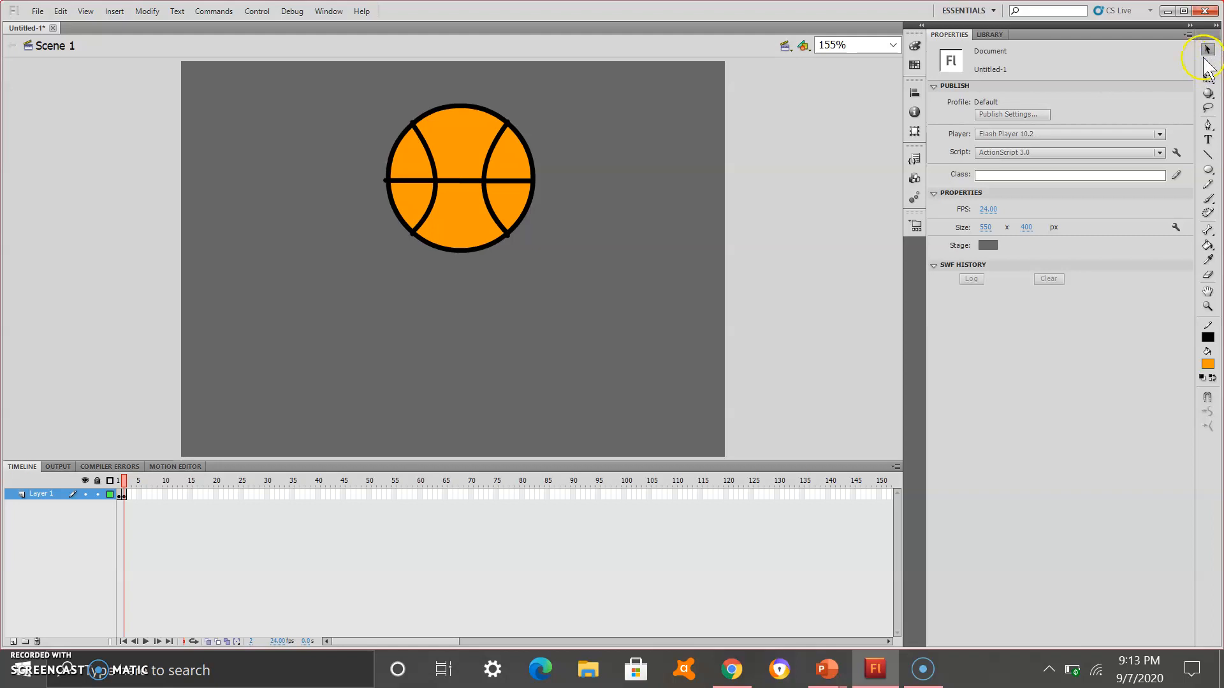
drag(341, 93, 583, 292)
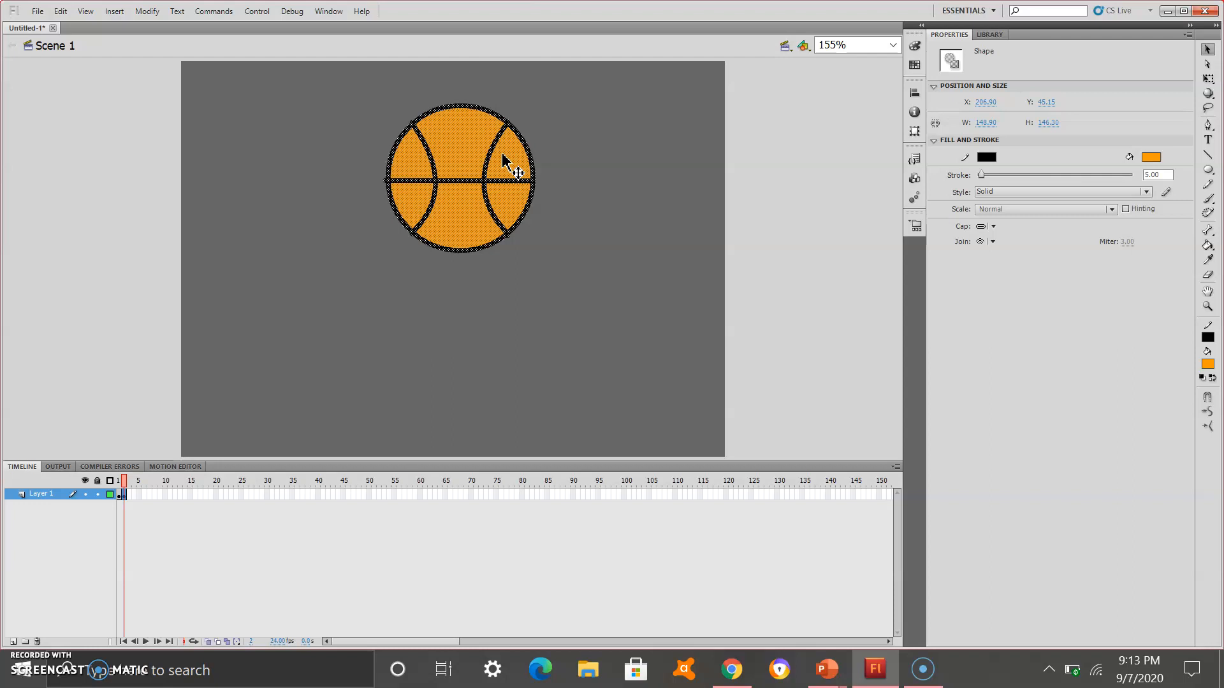
key(Down)
key(Down)
key(Down)
key(Down)
key(Down)
key(Down)
key(Down)
key(Down)
key(Down)
key(Down)
key(Down)
key(Down)
key(Down)
key(Down)
key(Down)
key(Down)
key(Down)
key(Down)
key(Down)
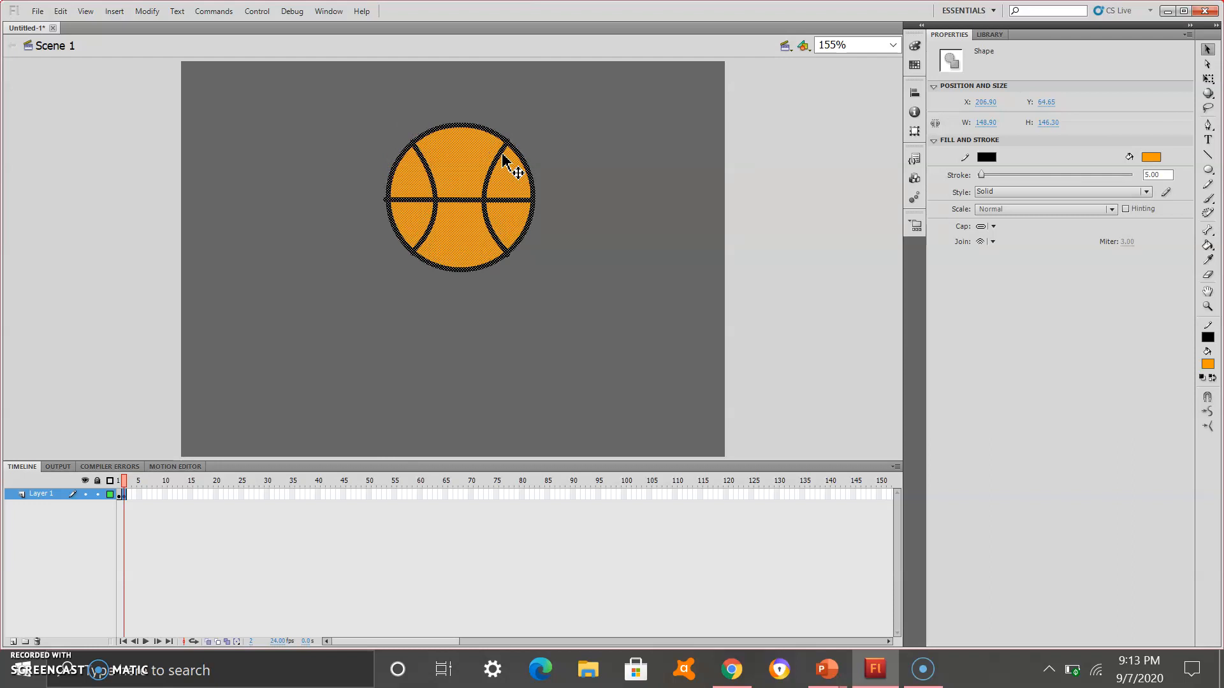
Insert a keyframe at frame 3 and move the ball straight down to about Y 70
key(F6)
click(500, 157)
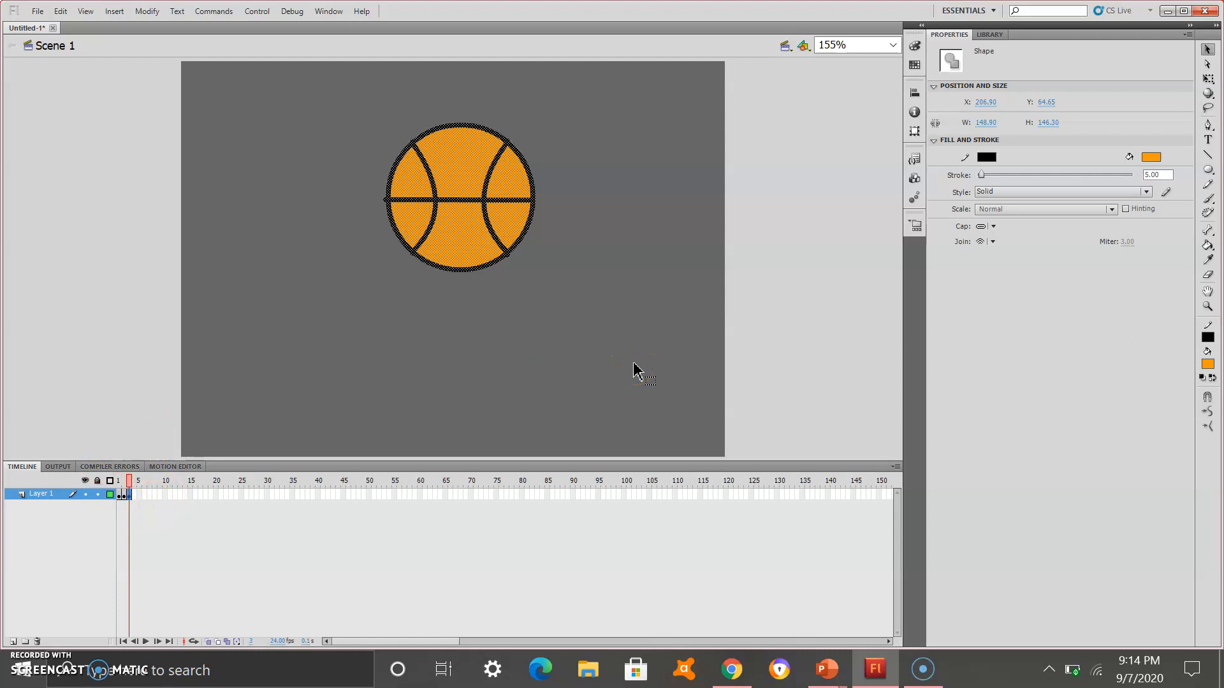
key(Down)
key(Down)
key(Down)
key(Down)
key(Down)
key(Down)
key(Down)
key(Down)
key(Down)
key(Down)
key(Down)
key(Down)
key(Down)
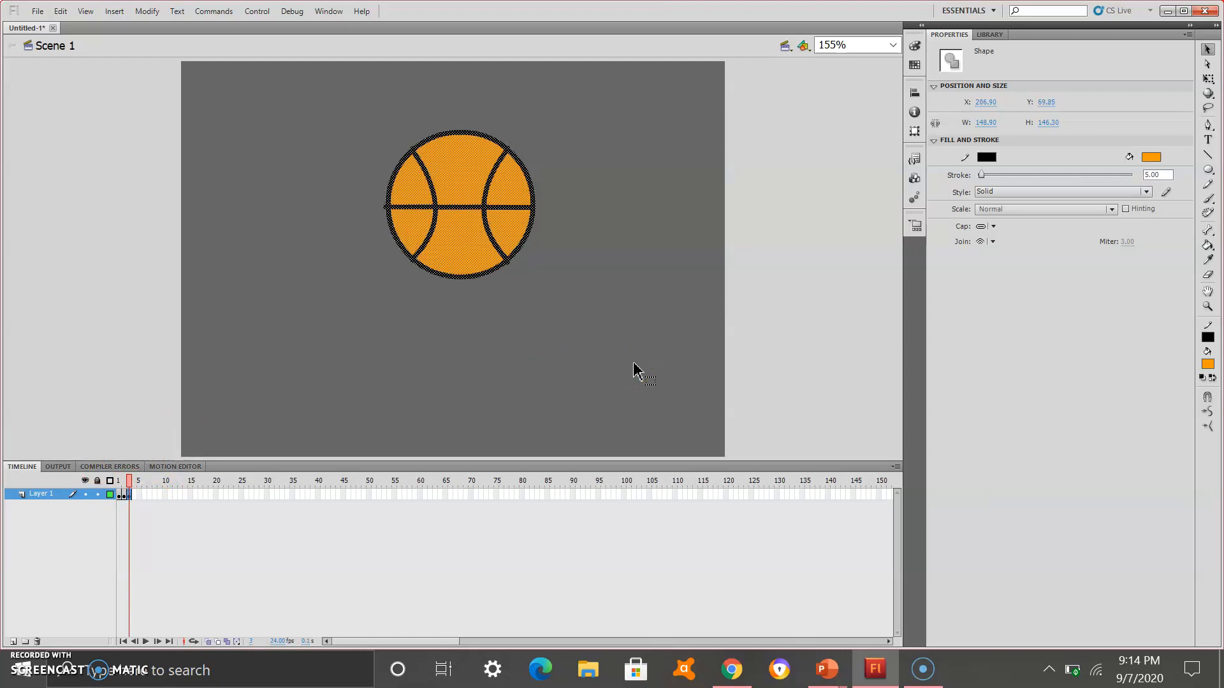
Insert a keyframe at frame 4 and move the ball straight down to about Y 79
key(F6)
key(Down)
key(Down)
key(Down)
key(Down)
key(Down)
key(Down)
key(Down)
key(Down)
key(Down)
key(Down)
key(Down)
key(Down)
key(Down)
key(Down)
key(Down)
key(Down)
key(Down)
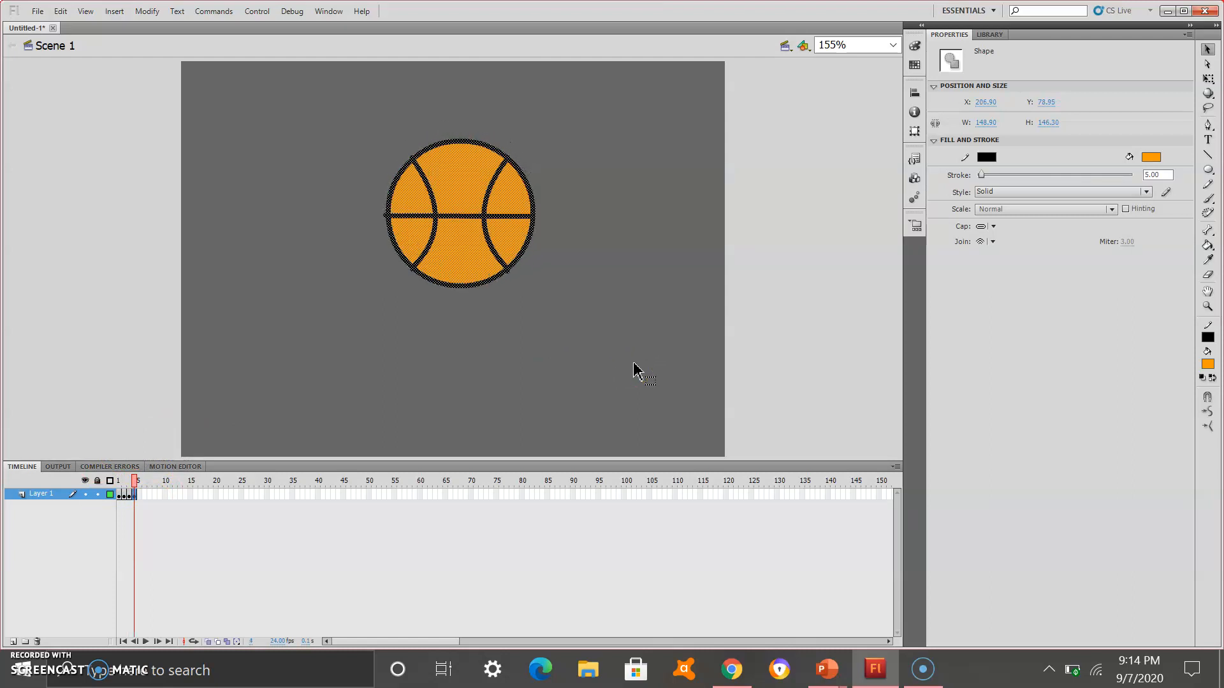
Insert a keyframe at frame 5 and move the ball straight down to about Y 97
key(F6)
key(Down)
key(Down)
key(Down)
key(Down)
key(Down)
key(Down)
key(Down)
key(Down)
key(Down)
key(Down)
key(Down)
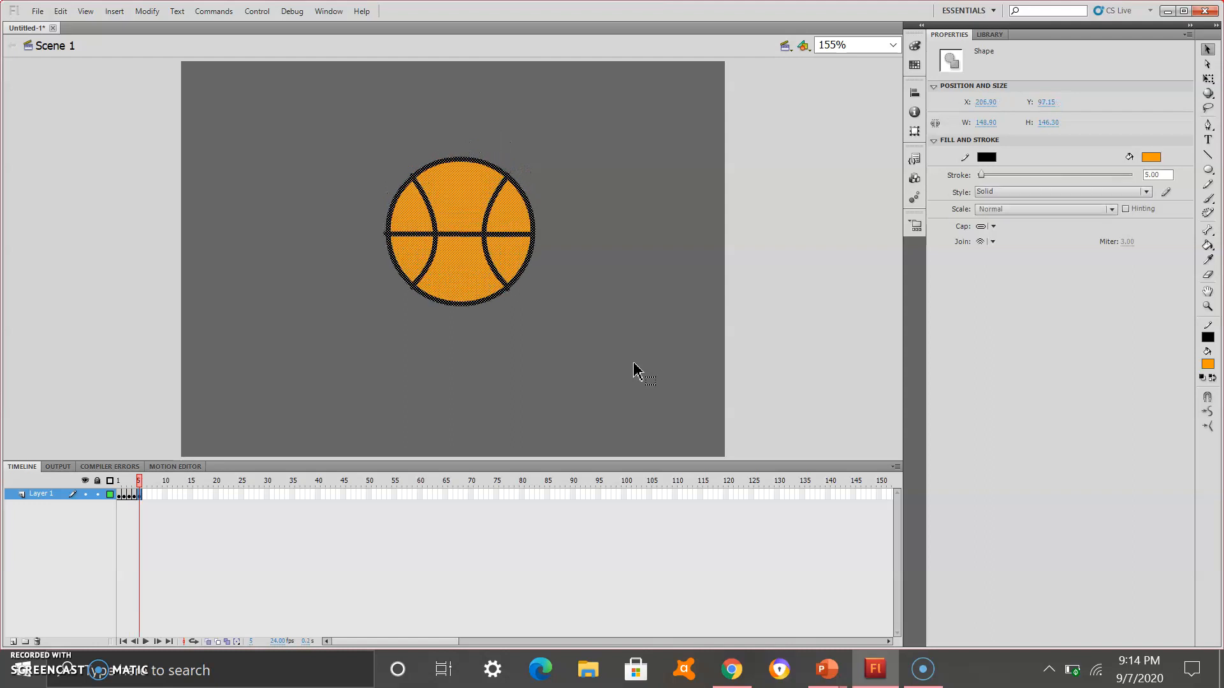
Insert a keyframe at frame 6 and move the ball straight down to about Y 113
key(F6)
key(Down)
key(Down)
key(Down)
key(Down)
key(Down)
key(Down)
key(Down)
key(Down)
key(Down)
key(Down)
key(Down)
key(Down)
key(Down)
key(Down)
key(Down)
key(Down)
key(Down)
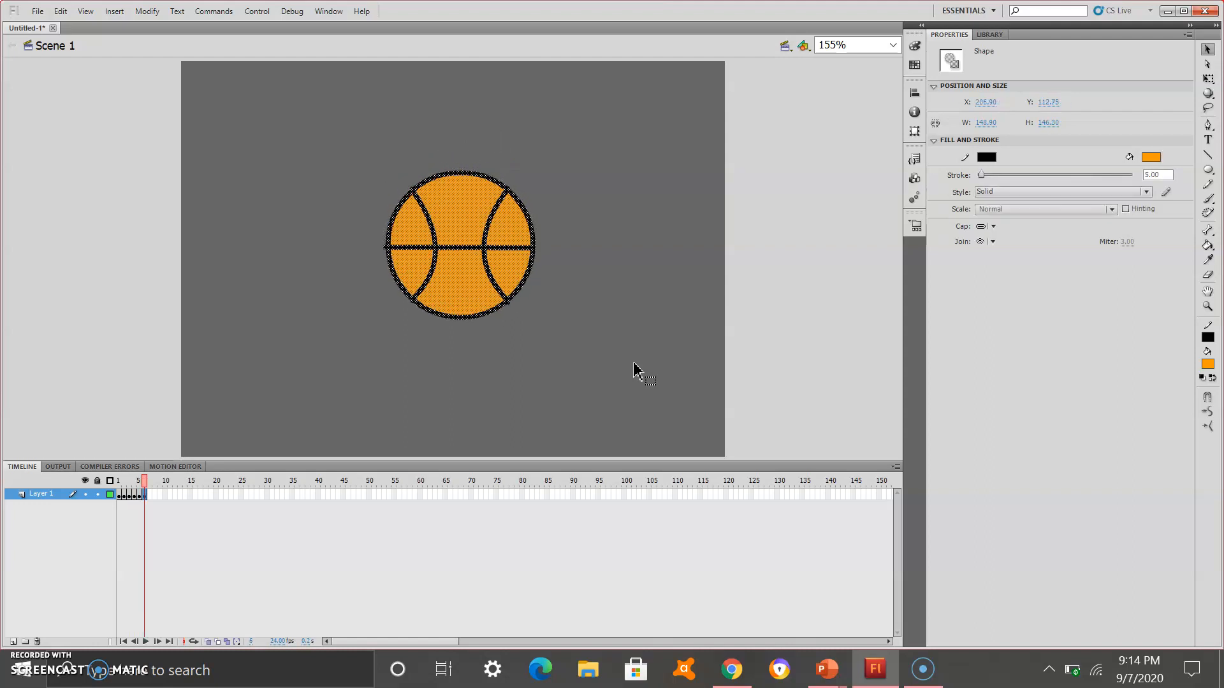
Insert a keyframe at frame 7 and move the ball straight down to about Y 126
key(F6)
key(F6)
key(Down)
key(Down)
key(Down)
key(Down)
key(Down)
key(Down)
key(Down)
key(Down)
key(Down)
key(Down)
key(Down)
key(Down)
key(Down)
key(Down)
key(Down)
key(Down)
key(Down)
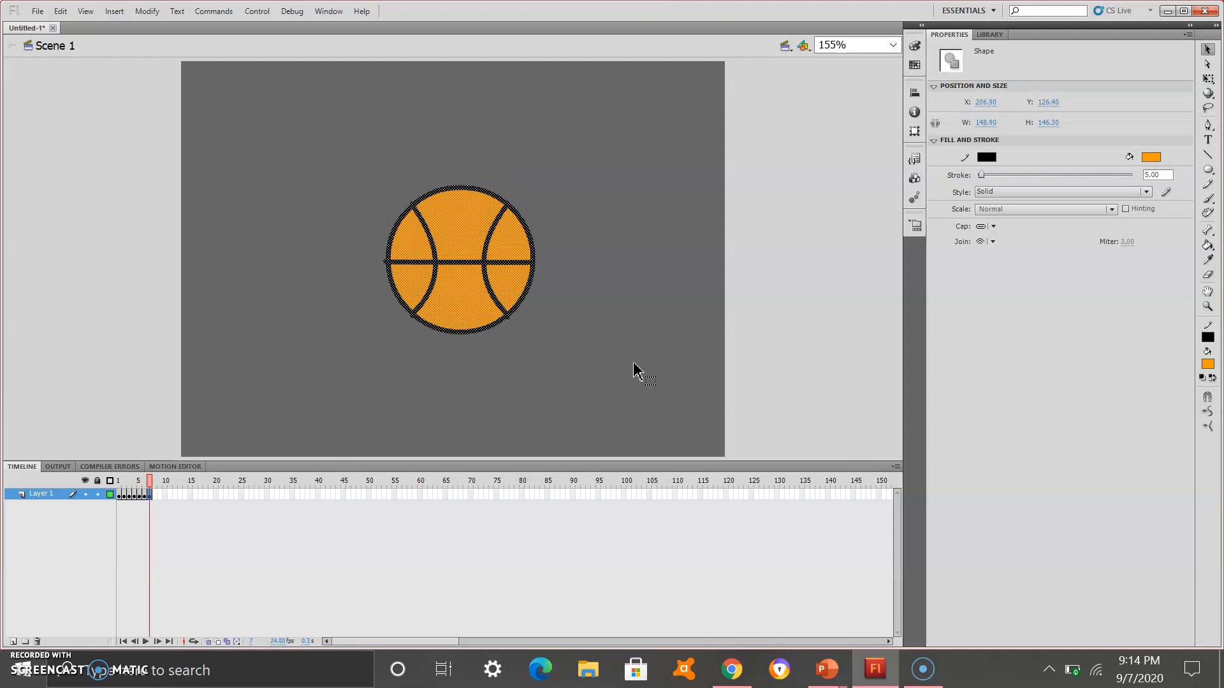
Insert a keyframe at frame 8 and move the ball straight down to about Y 149
key(Down)
key(Down)
key(Down)
key(Down)
key(Down)
key(Down)
key(Down)
key(Down)
key(Down)
key(Down)
key(Down)
key(Down)
key(Down)
key(Down)
key(Down)
key(Down)
key(Down)
key(Down)
key(Down)
key(Down)
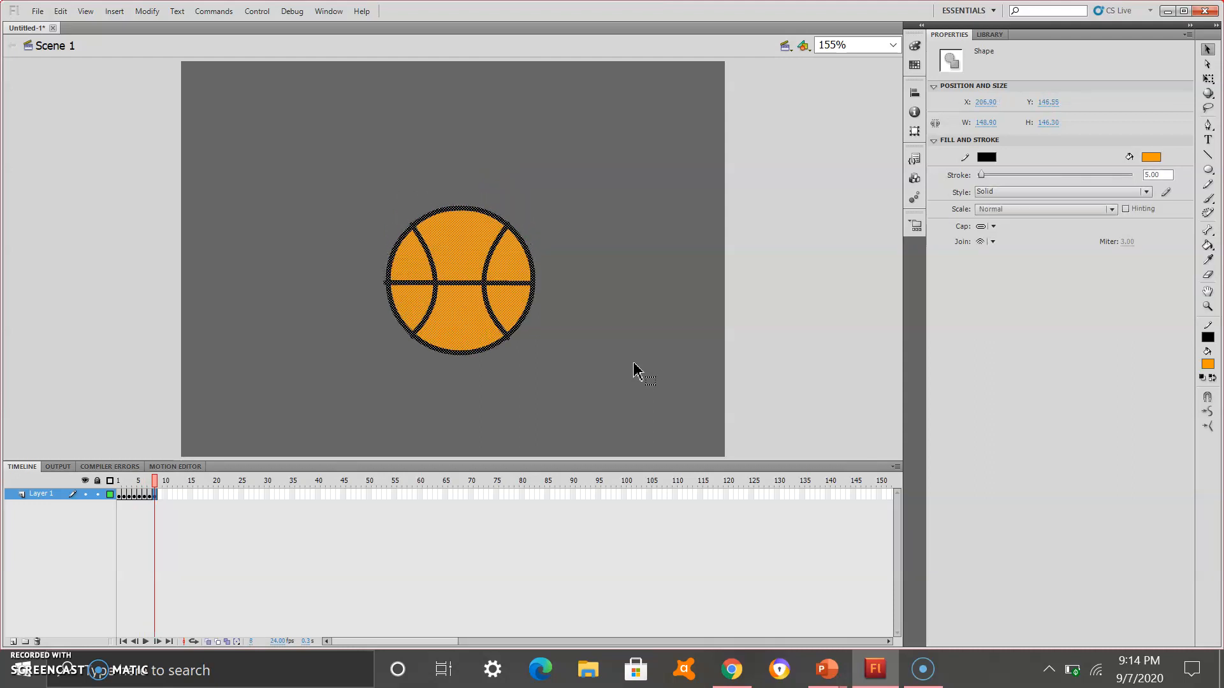
Insert a keyframe at frame 9 and move the ball straight down to about Y 166
key(F6)
key(Down)
key(Down)
key(Down)
key(Down)
key(Down)
key(Down)
key(Down)
key(Down)
key(Down)
key(Down)
key(Down)
key(Down)
key(Down)
key(Down)
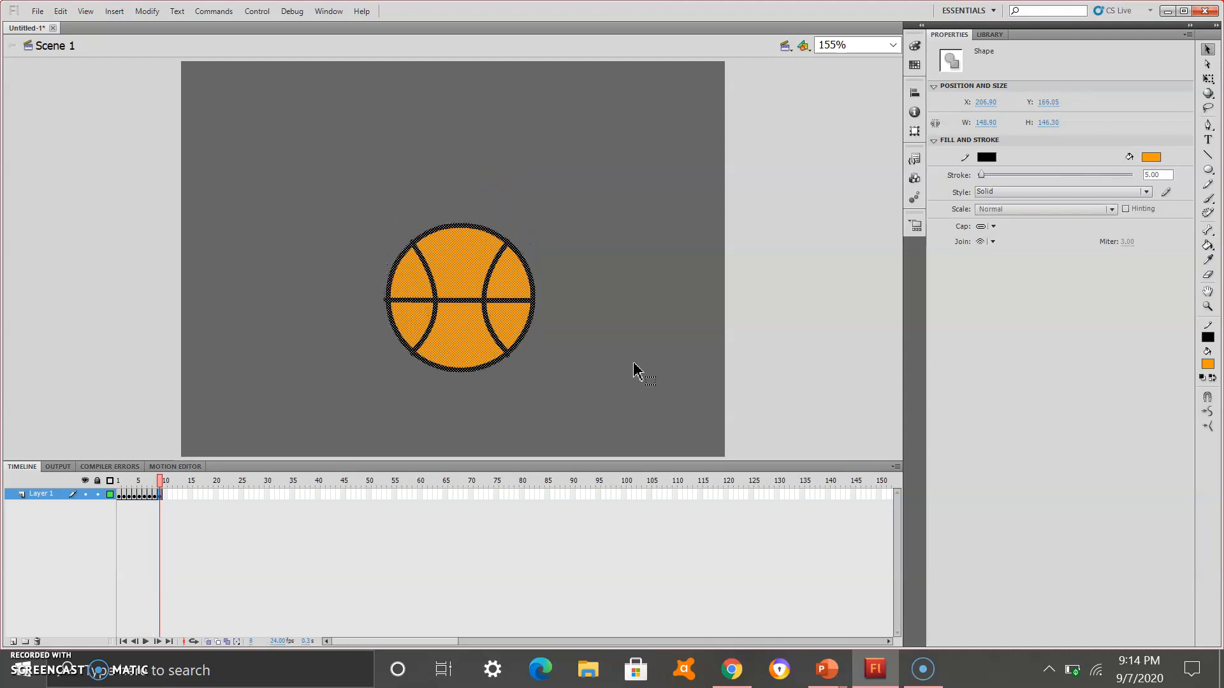
Insert a keyframe at frame 10 and move the ball straight down to about Y 183
key(F6)
key(Down)
key(Down)
key(Down)
key(Down)
key(Down)
key(Down)
key(Down)
key(Down)
key(Down)
key(Down)
key(Down)
key(Down)
key(Down)
key(Down)
key(Down)
key(Down)
key(Down)
key(Down)
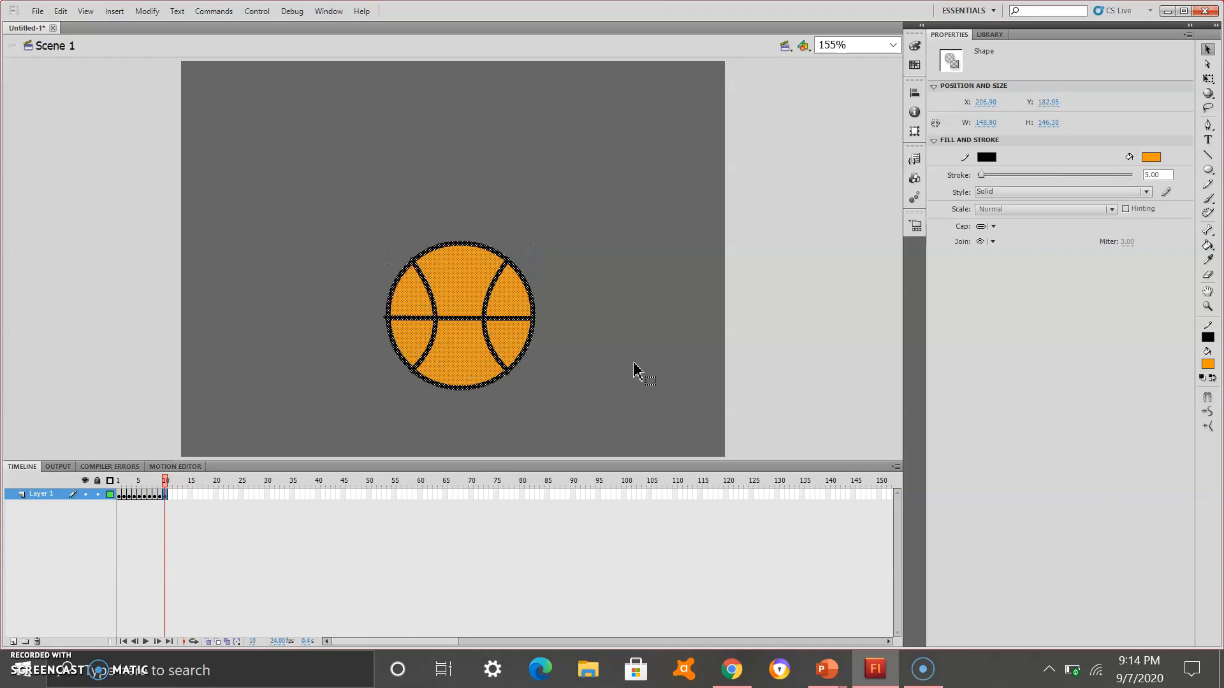
Insert a keyframe at frame 11 and move the ball straight down to about Y 204
key(F6)
key(Down)
key(Down)
key(Down)
key(Down)
key(Down)
key(Down)
key(Down)
key(Down)
key(Down)
key(Down)
key(Down)
key(Down)
key(Down)
key(Down)
key(Down)
key(Down)
key(Down)
key(Down)
key(Down)
key(Down)
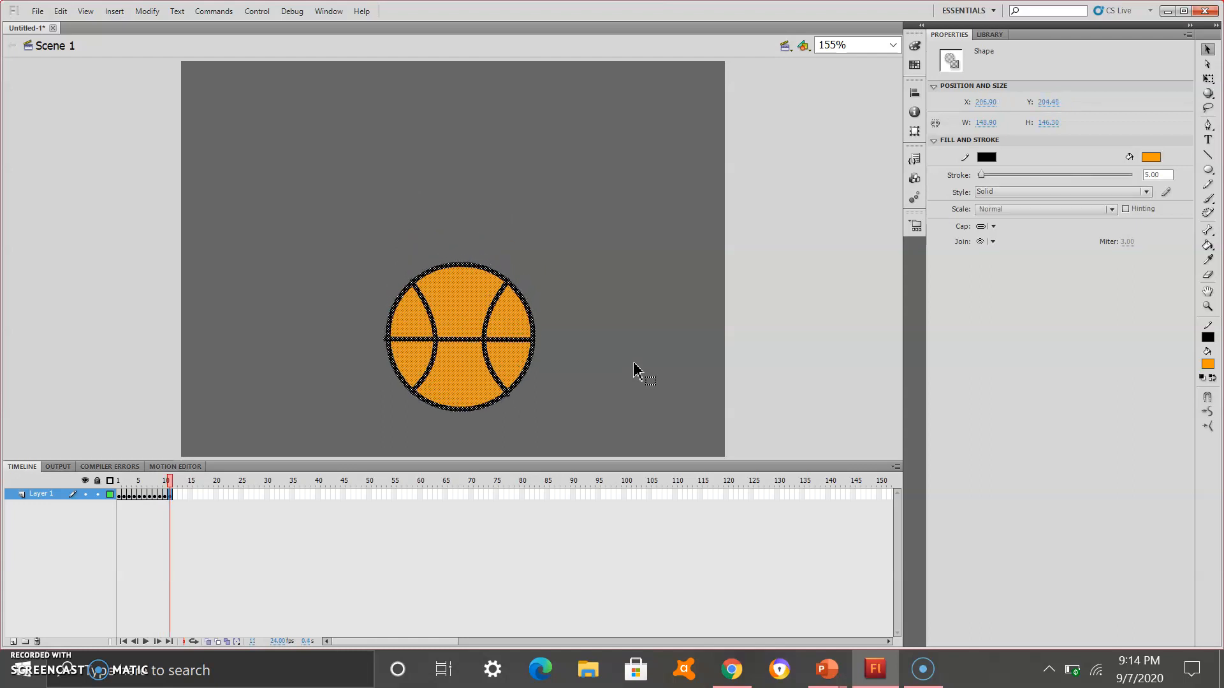
Insert a keyframe at frame 12 and move the ball straight down closer to the stage's lower edge
key(F6)
key(Down)
key(Down)
key(Down)
key(Down)
key(Down)
key(Down)
key(Down)
key(Down)
key(Down)
key(Down)
key(Down)
key(Down)
key(Down)
key(Down)
key(Down)
key(Down)
key(Down)
key(Down)
Insert a keyframe at frame 13 and move the ball a smaller distance straight down
key(F6)
key(Down)
key(Down)
key(Down)
key(Down)
key(Down)
key(Down)
key(Down)
key(Down)
key(Down)
key(Down)
key(Down)
Insert a keyframe at frame 14 and move the ball down to about Y 250, just above the stage's lower edge
key(F6)
key(Down)
key(Down)
key(Down)
key(Down)
key(Down)
key(Down)
key(Down)
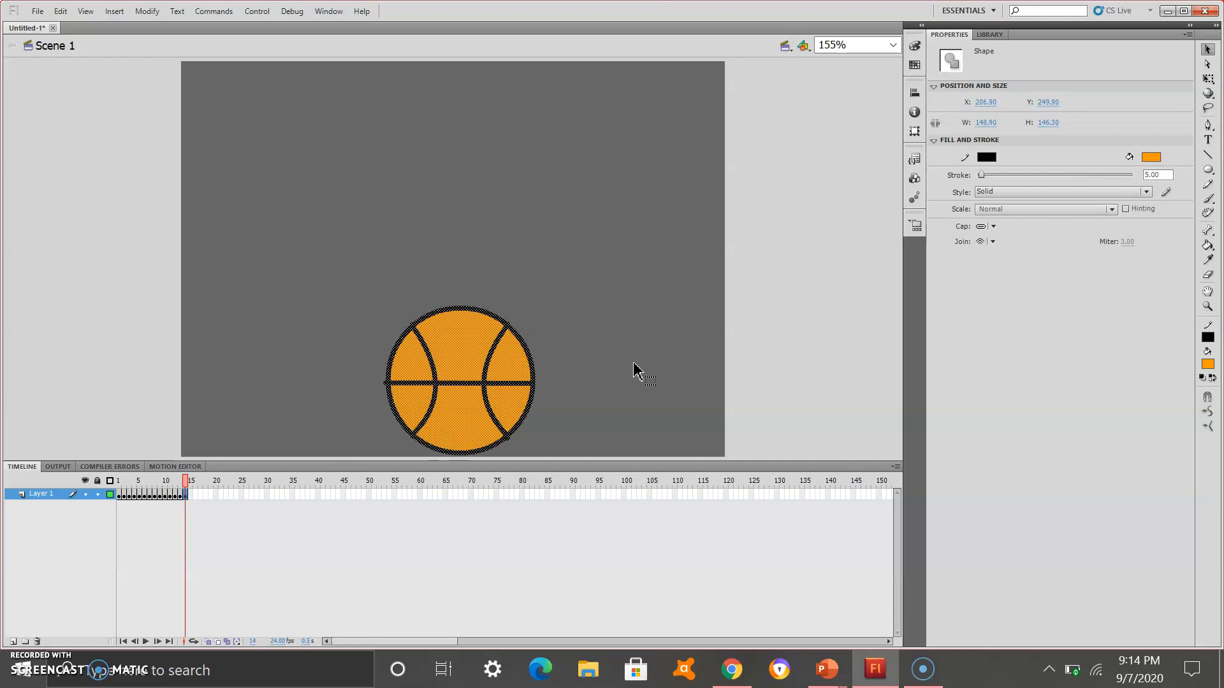
Insert a keyframe at frame 15 and move the ball straight up slightly to start the rebound
key(F6)
key(Up)
key(Up)
key(Up)
key(Up)
key(Up)
key(Up)
key(Up)
key(Up)
key(Up)
key(Up)
key(Up)
key(Up)
key(Up)
Insert a keyframe at frame 16 and move the ball straight up to about Y 223
key(F6)
key(Up)
key(Up)
key(Up)
key(Up)
key(Up)
key(Up)
key(Up)
key(Up)
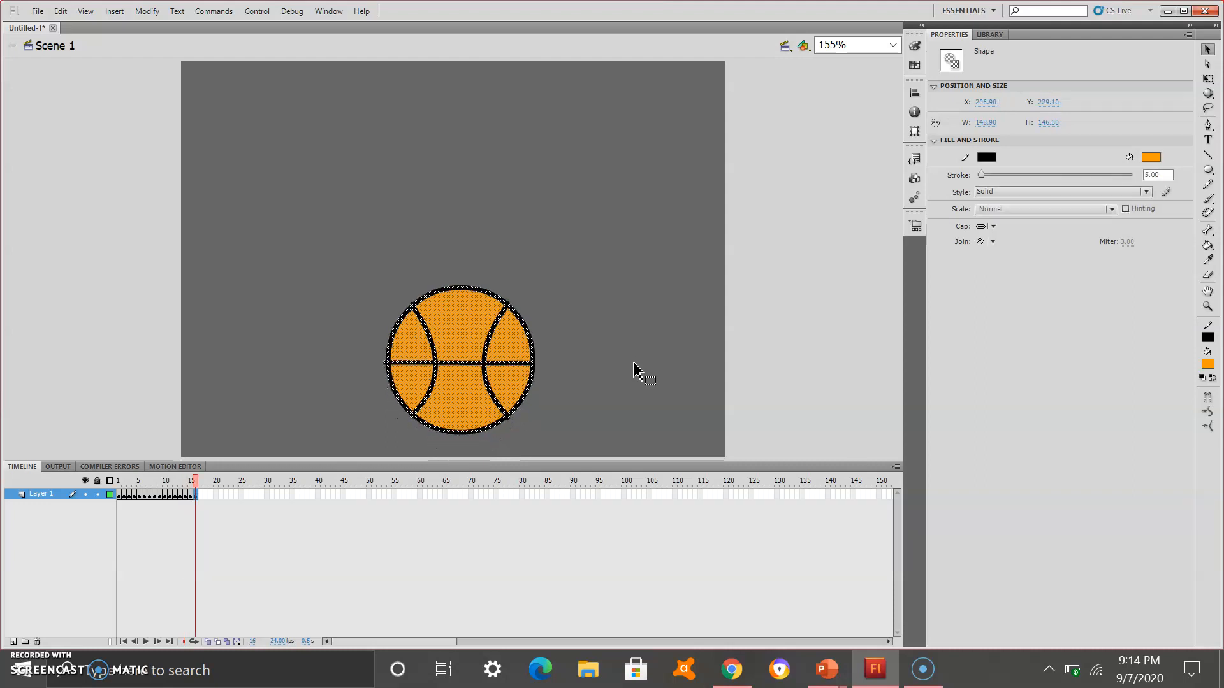
key(Up)
key(Up)
key(Up)
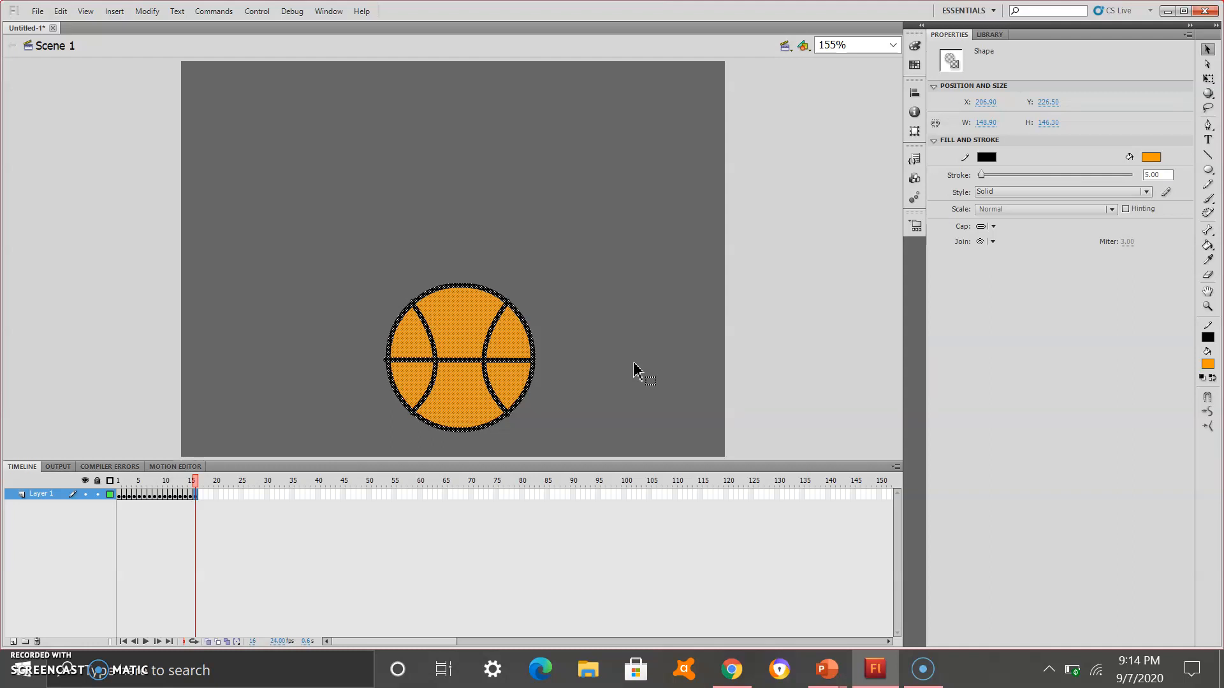
key(Up)
key(Up)
key(Up)
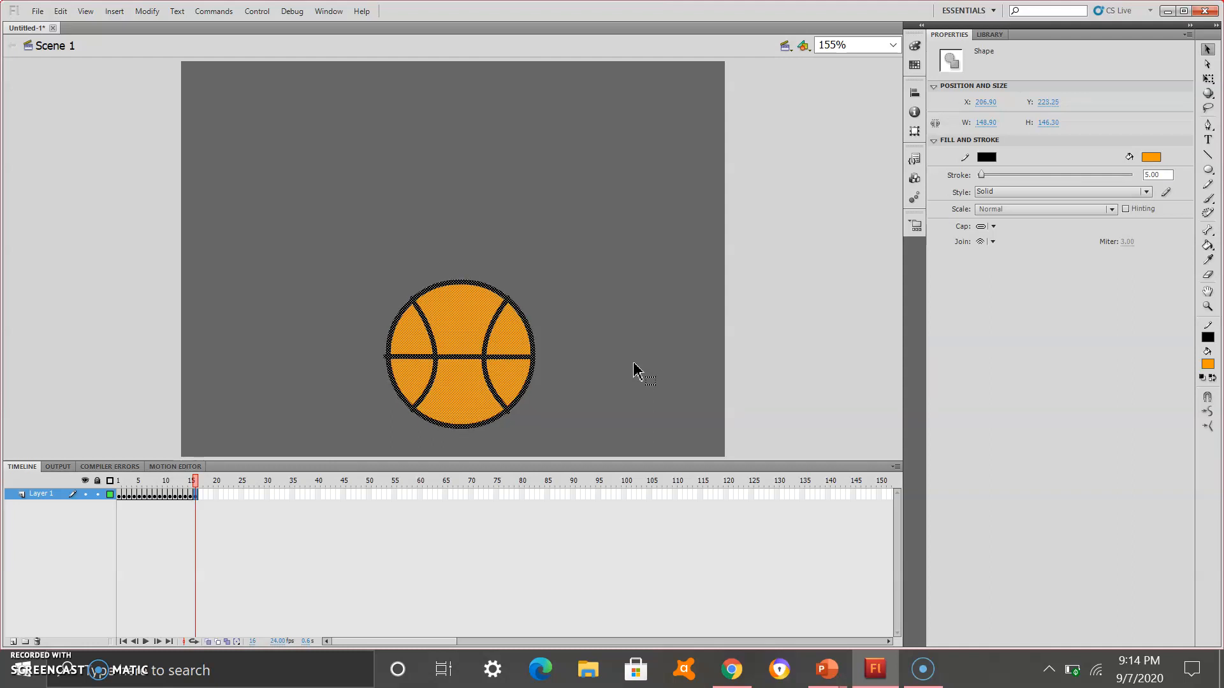
Insert a keyframe at frame 17 and move the ball straight up from its frame 16 position
key(F6)
key(Up)
key(Up)
key(Up)
key(Up)
key(Up)
key(Up)
key(Up)
key(Up)
key(Up)
key(Up)
key(Up)
key(Up)
key(Up)
key(Up)
key(Up)
Insert a keyframe at frame 18 and nudge the ball straight up to continue the rebound
key(F6)
key(Up)
key(Up)
key(Up)
key(Up)
key(Up)
key(Up)
key(Up)
key(Up)
key(Up)
key(Up)
key(Up)
key(Up)
key(Up)
key(Up)
Insert a keyframe at frame 19 and raise the ball a little further straight up
key(F6)
key(Up)
key(Up)
key(Up)
key(Up)
key(Up)
key(Up)
key(Up)
key(Up)
key(Up)
key(Up)
key(Up)
key(Up)
key(Up)
Insert a keyframe at frame 20 and move the ball straight up by another increment
key(F6)
key(Up)
key(Up)
key(Up)
key(Up)
key(Up)
key(Up)
key(Up)
key(Up)
key(Up)
key(Up)
key(Up)
key(Up)
key(Up)
key(Up)
key(Up)
key(Up)
key(Up)
key(Up)
key(Up)
key(Up)
key(Up)
Insert a keyframe at frame 21 and nudge the ball slightly upward
key(F6)
key(Up)
key(Up)
key(Up)
key(Up)
key(Up)
key(Up)
Insert a keyframe at frame 22 and move the ball further straight up
key(F6)
key(Up)
key(Up)
key(Up)
key(Up)
key(Up)
key(Up)
key(Up)
key(Up)
key(Up)
key(Up)
key(Up)
key(Up)
Insert a keyframe at frame 23 and raise the ball slightly, keeping its horizontal position
key(F6)
key(Up)
key(Up)
key(Up)
key(Up)
key(Up)
key(Up)
key(Up)
key(Up)
key(Up)
key(Up)
Insert a keyframe at frame 24 and move the ball straight up toward the stage's middle
key(F6)
key(Up)
key(Up)
key(Up)
key(Up)
key(Up)
key(Up)
key(Up)
key(Up)
key(Up)
key(Up)
key(Up)
key(Up)
key(Up)
key(Up)
Insert a keyframe at frame 25 and nudge the ball a short distance straight up
key(F6)
key(Up)
key(Up)
key(Up)
key(Up)
key(Up)
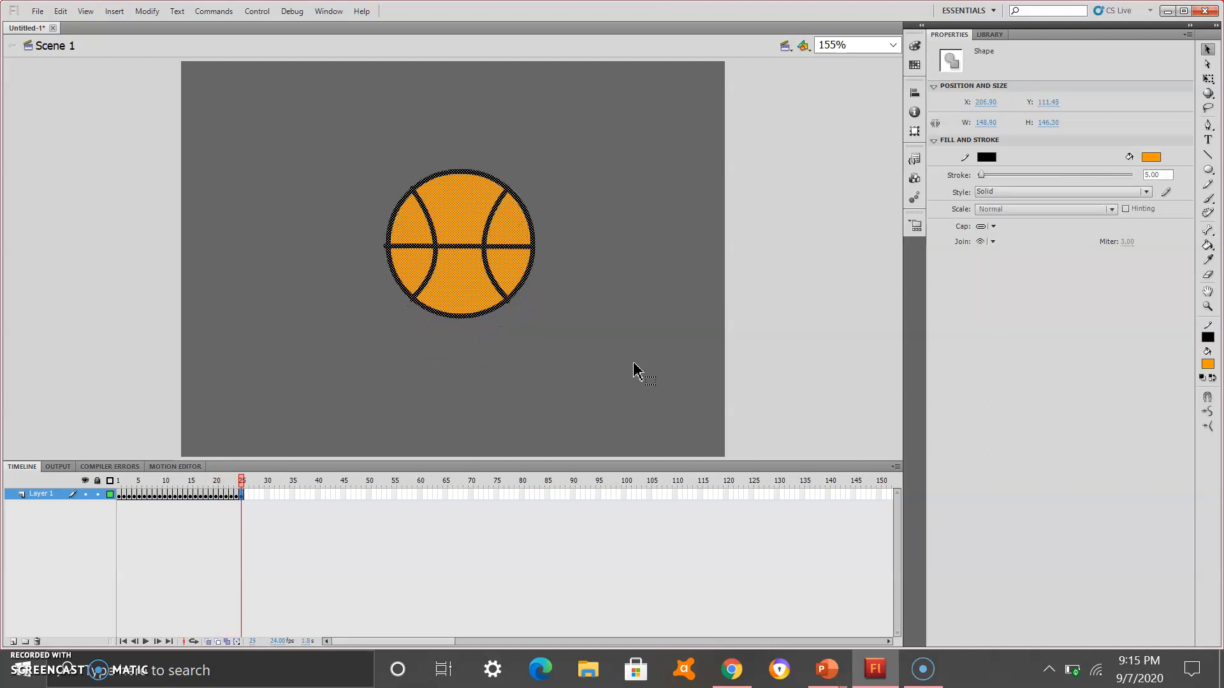
key(Up)
key(Up)
key(Up)
key(Up)
Insert a keyframe at frame 26 and move the ball straight up to about Y 98
key(F6)
key(Up)
key(Up)
key(Up)
key(Up)
key(Up)
key(Up)
key(Up)
key(Up)
key(Up)
key(Up)
key(Up)
key(Up)
key(Up)
key(Up)
key(Up)
key(Up)
key(Up)
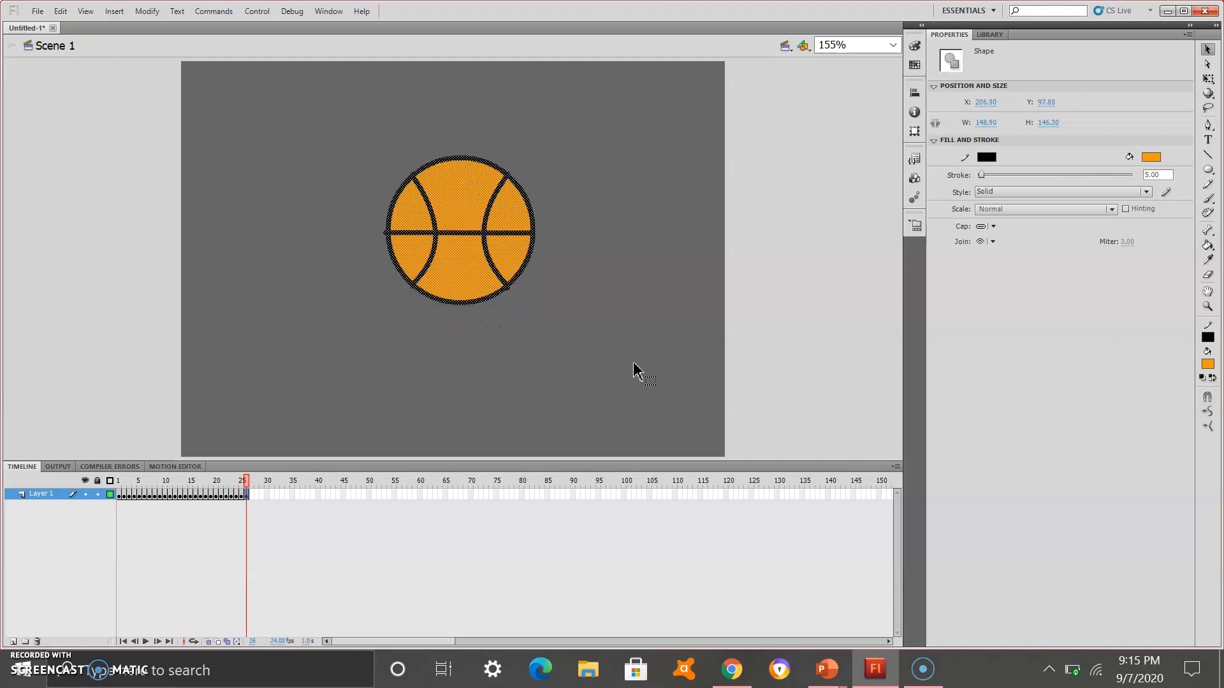
Insert a keyframe at frame 27 and move the ball straight up within the stage's upper half
key(F6)
key(Up)
key(Up)
key(Up)
key(Up)
key(Up)
key(Up)
key(Up)
key(Up)
key(Up)
key(Up)
key(Up)
key(Up)
key(Up)
key(Up)
key(Up)
key(Up)
key(Up)
key(Up)
key(Up)
Insert a keyframe at frame 28 and move the ball straight up to about Y 59
key(F6)
key(Up)
key(Up)
key(Up)
key(Up)
key(Up)
key(Up)
key(Up)
key(Up)
key(Up)
key(Up)
key(Up)
key(Up)
Insert a keyframe at frame 29 and raise the ball straight up to about Y 45
key(F6)
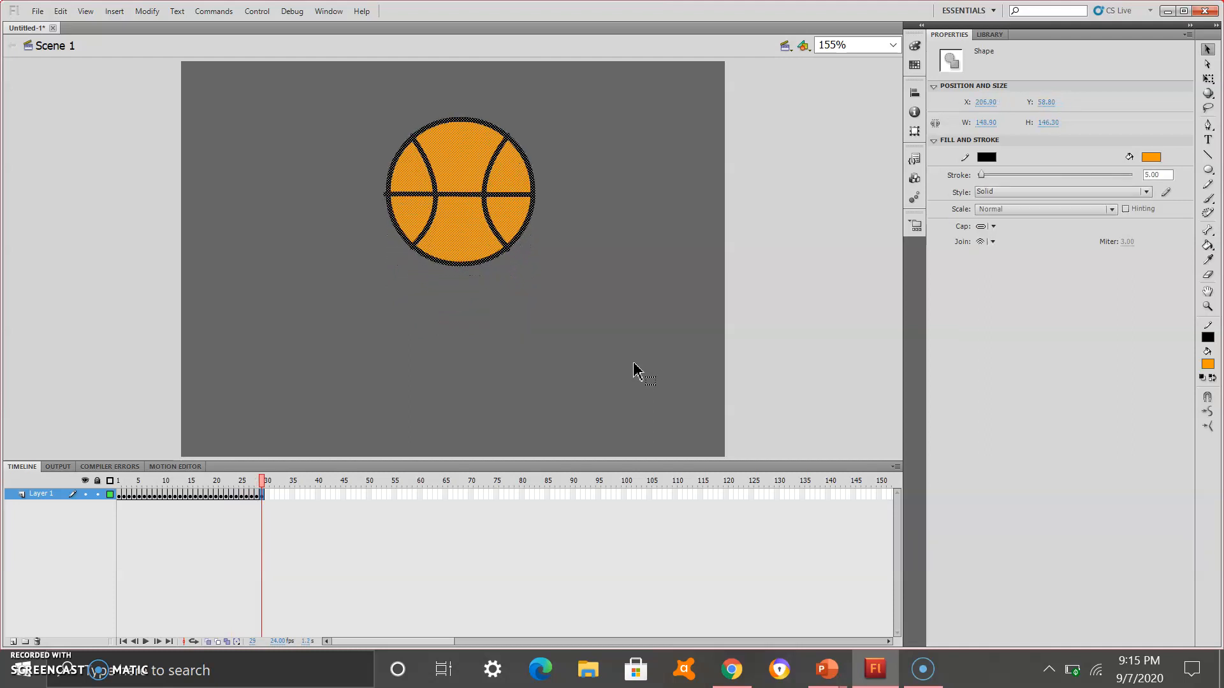
key(Up)
key(Up)
key(Up)
key(Up)
key(Up)
key(Up)
key(Up)
key(Up)
key(Up)
key(Up)
key(Up)
key(Up)
key(Up)
key(Up)
key(Up)
key(Up)
key(Up)
key(Up)
key(Up)
key(Up)
Insert a keyframe at frame 30 and nudge the ball straight up to about Y 31
key(F6)
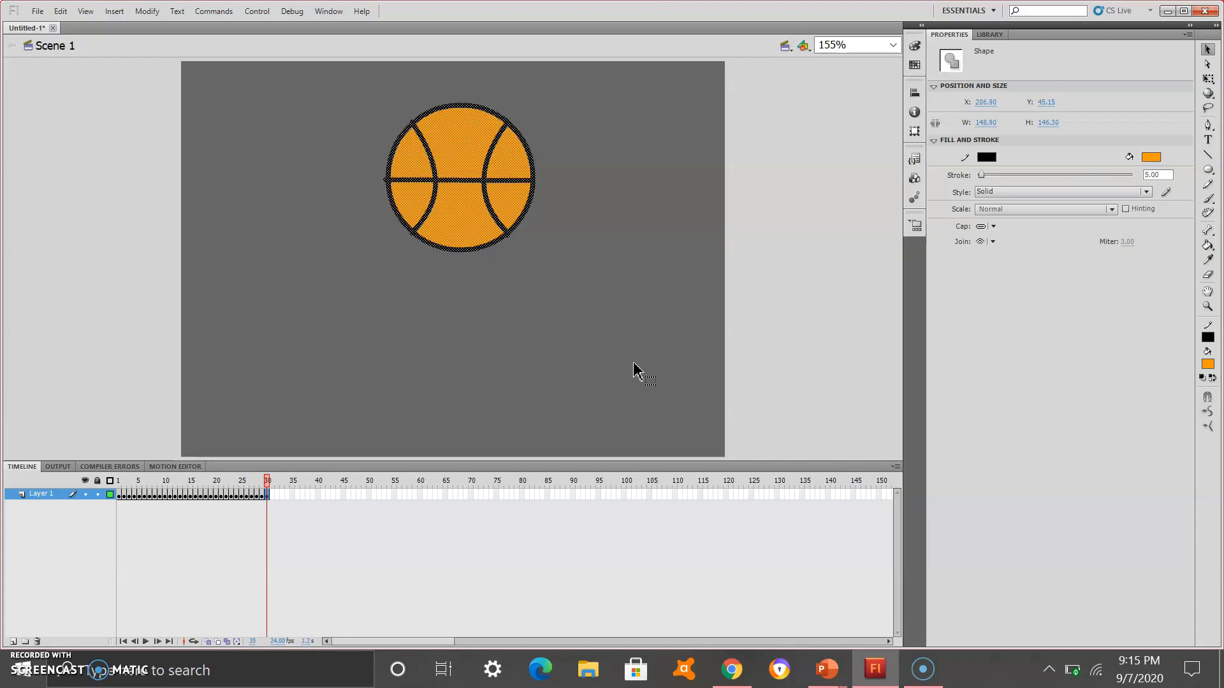
key(Up)
key(Up)
key(Up)
key(Up)
key(Up)
key(Up)
key(Up)
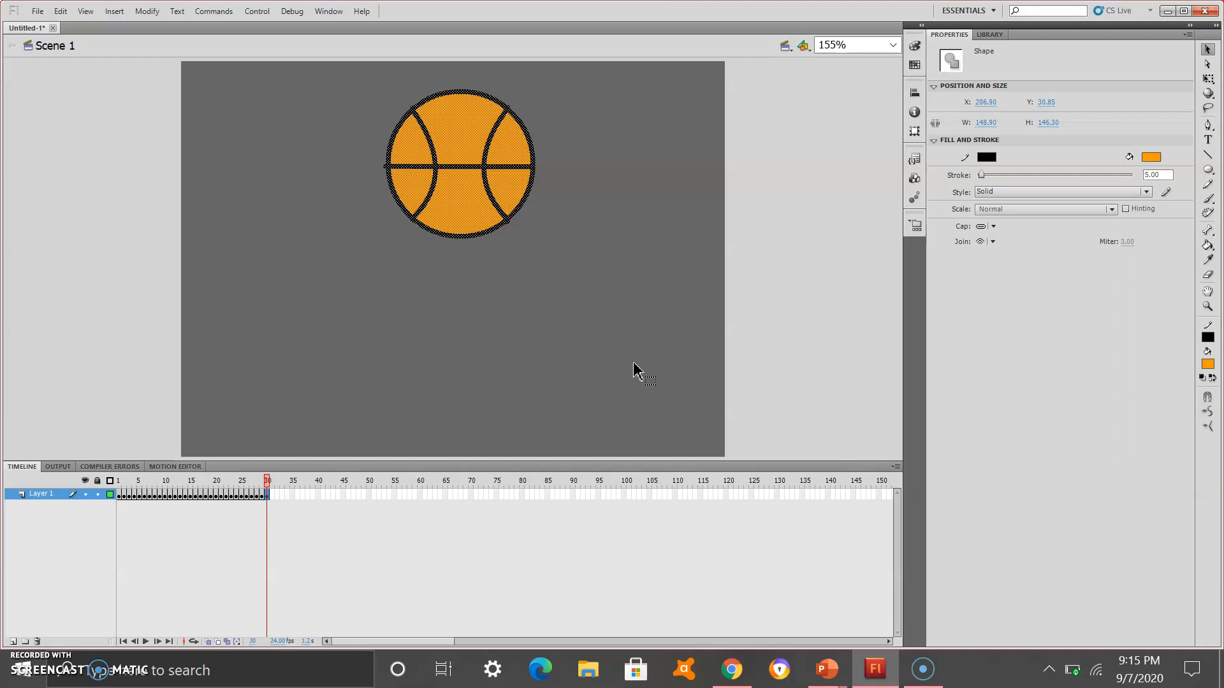
Test the movie, watch the bounce in a maximized and magnified preview, and close the preview
key(ctrl+Return)
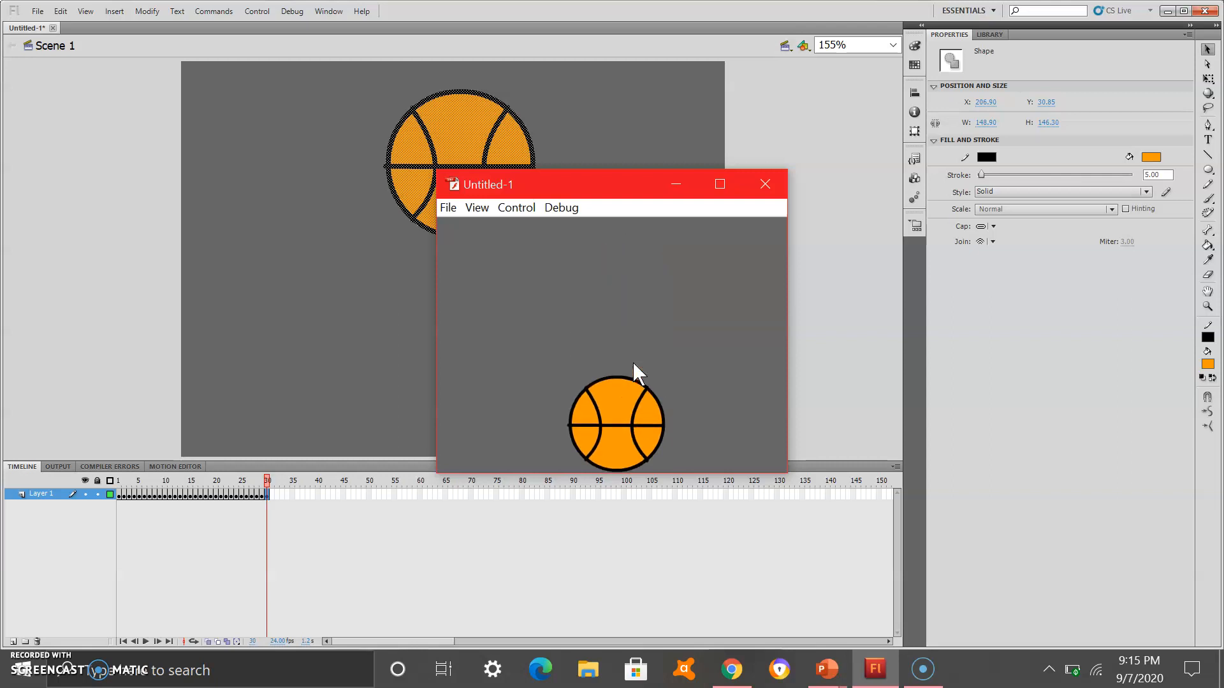
click(721, 185)
click(42, 32)
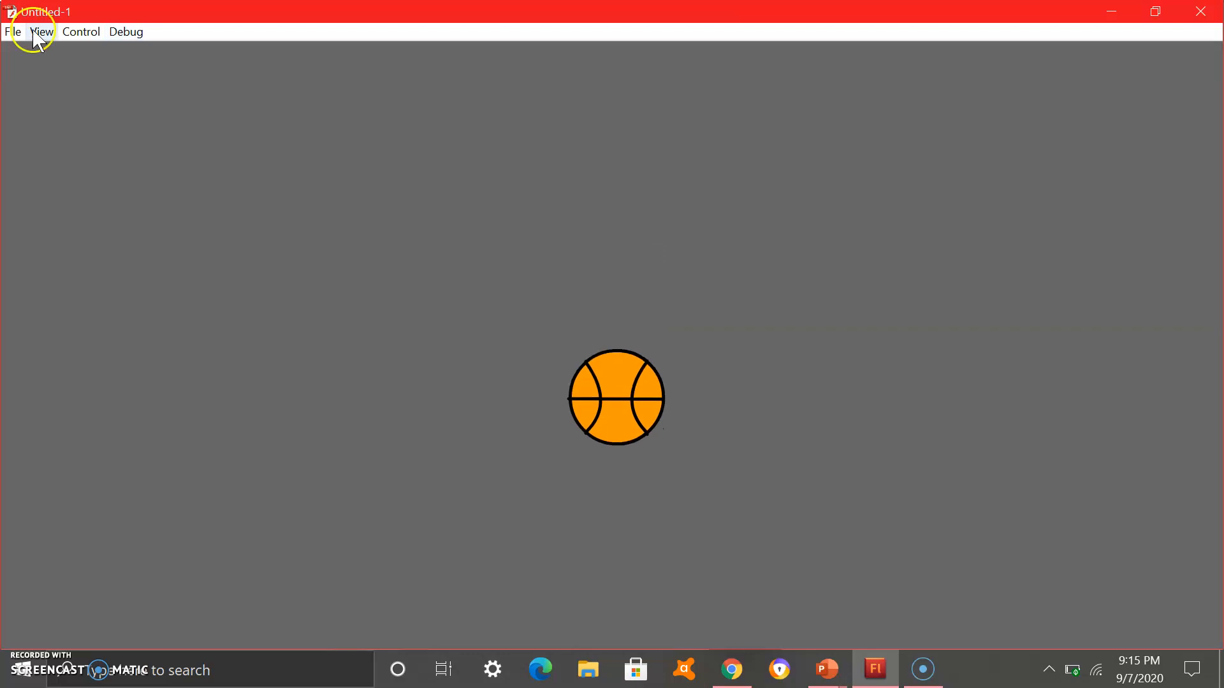
click(81, 64)
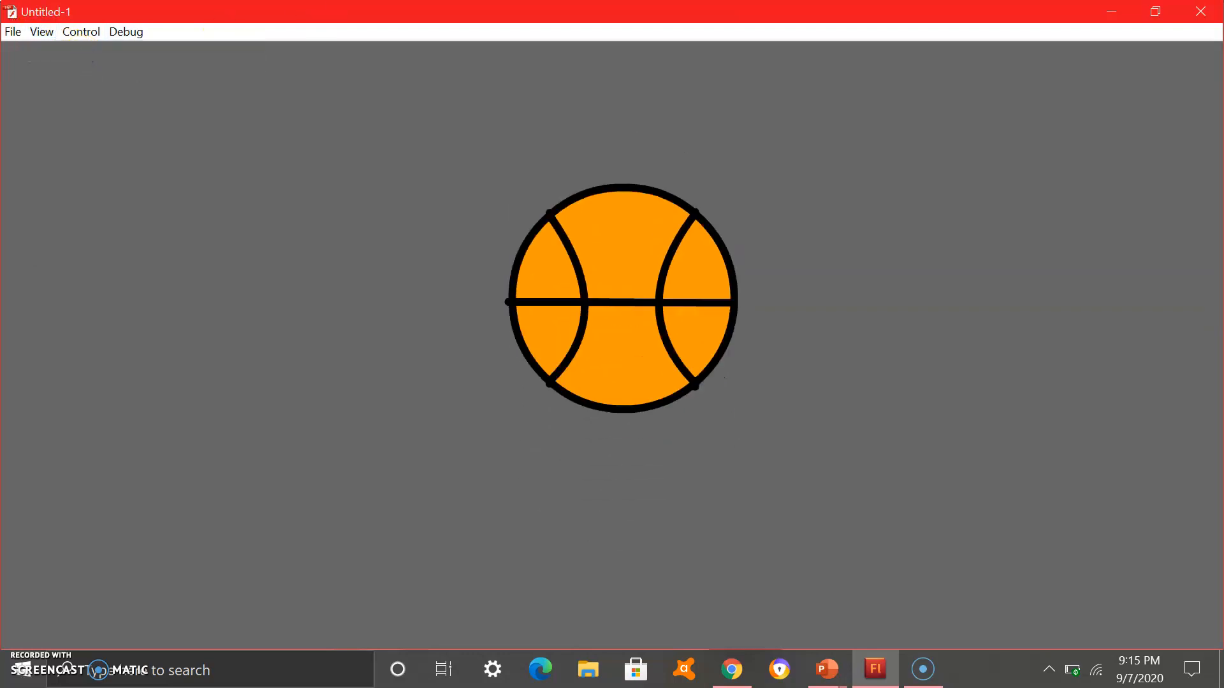
drag(647, 5, 770, 170)
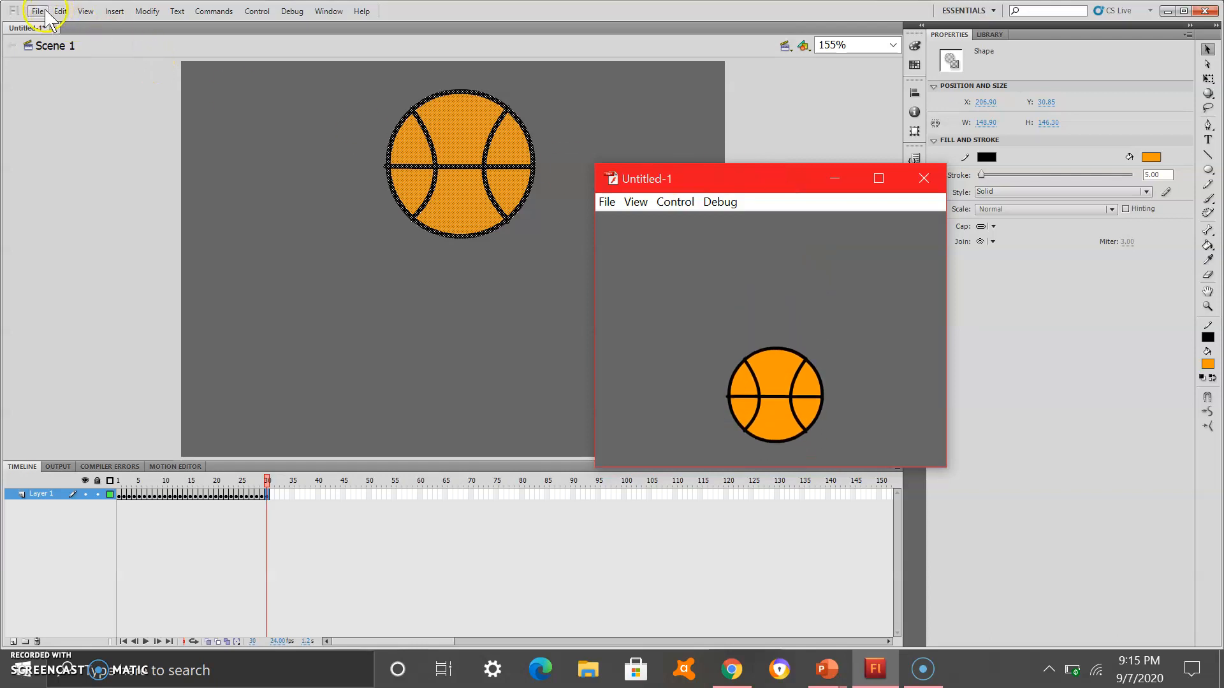
click(924, 179)
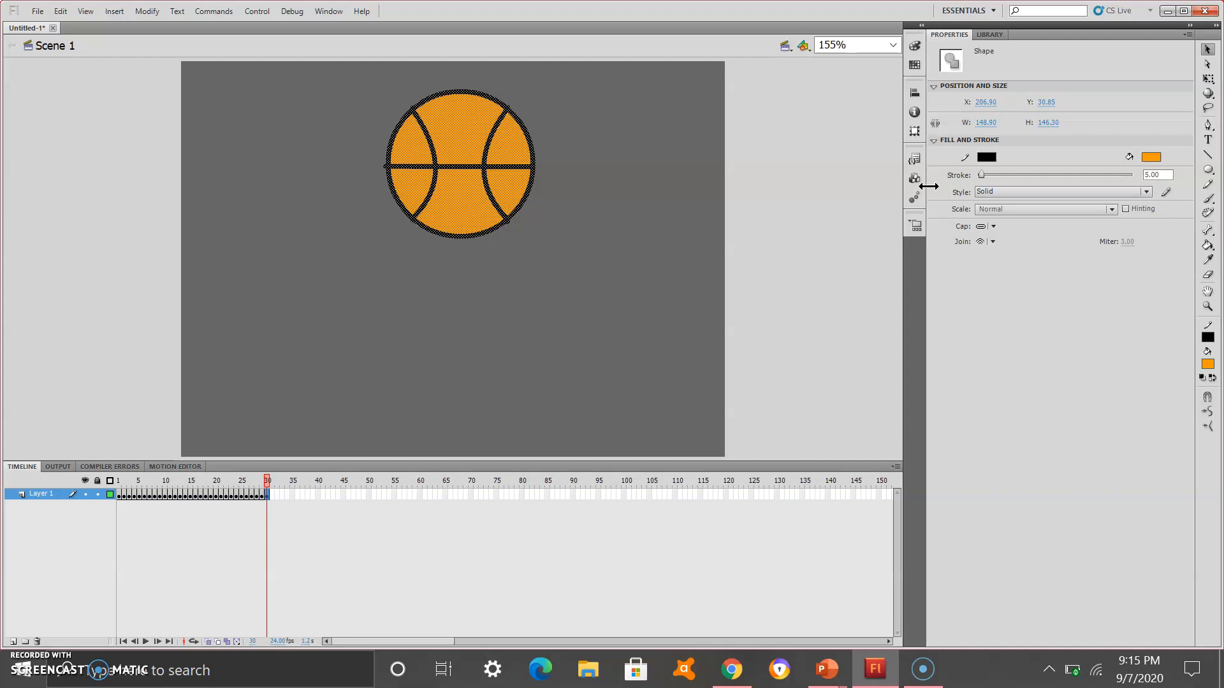
Open the Save As dialog for the Flash document and dismiss it without saving
click(515, 183)
click(38, 12)
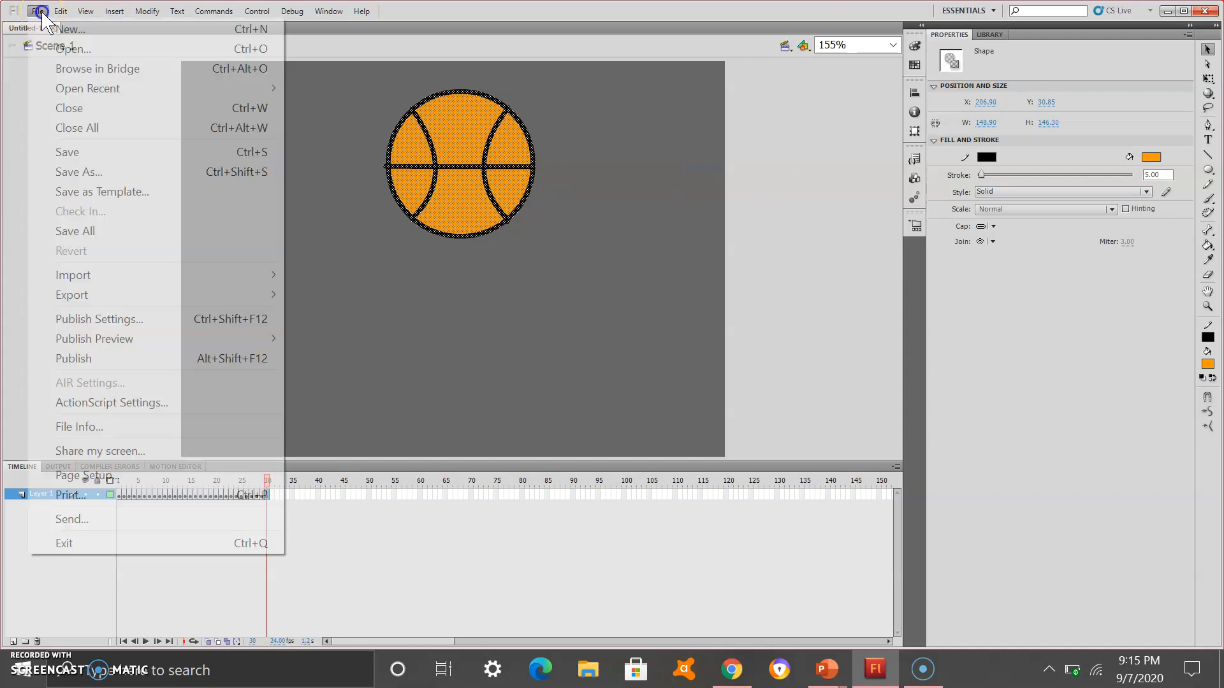
click(133, 181)
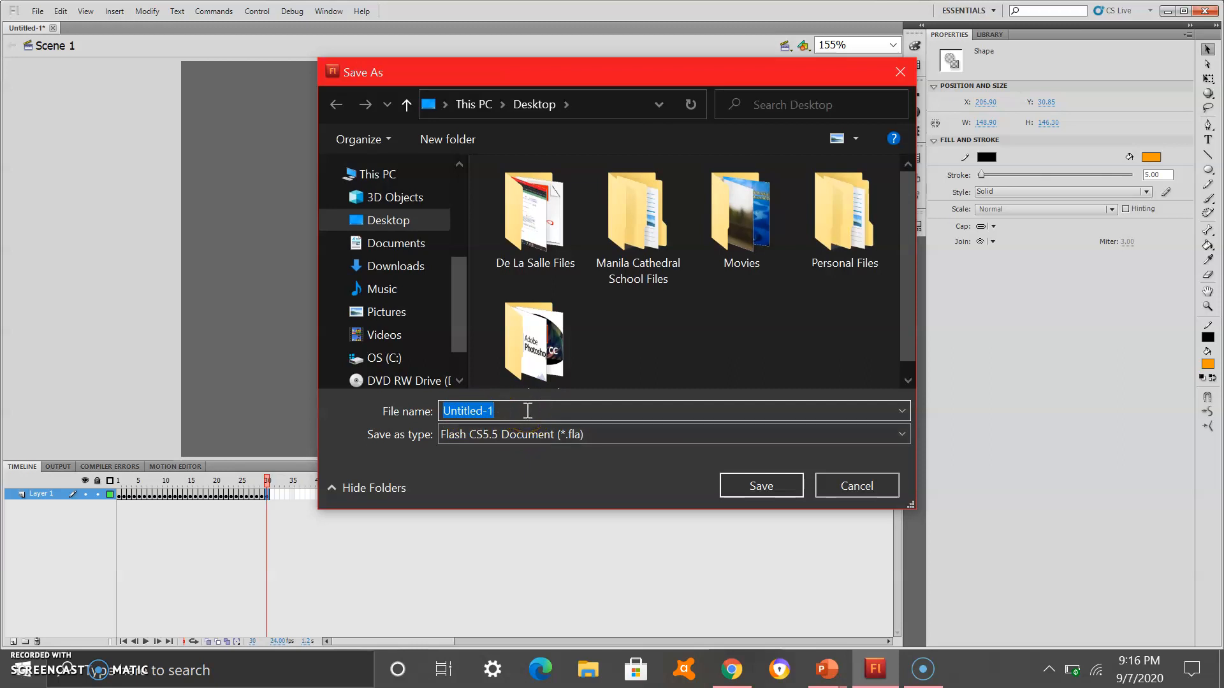
click(898, 67)
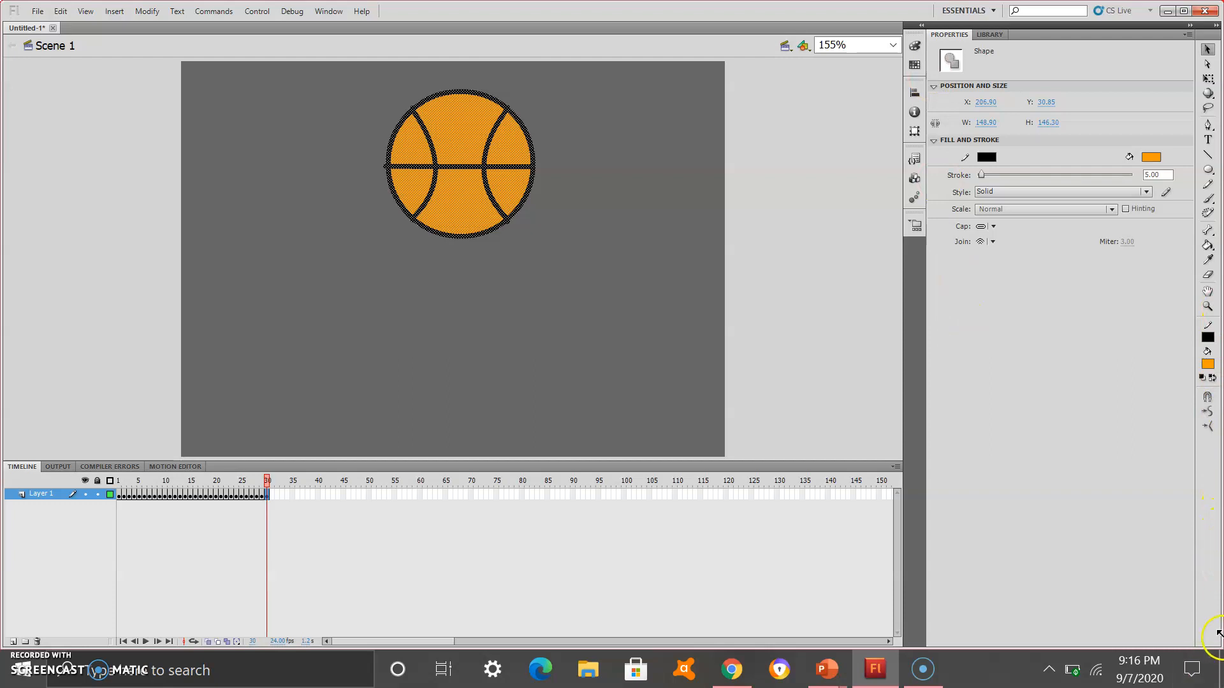
Switch to the running PowerPoint slide show
click(923, 677)
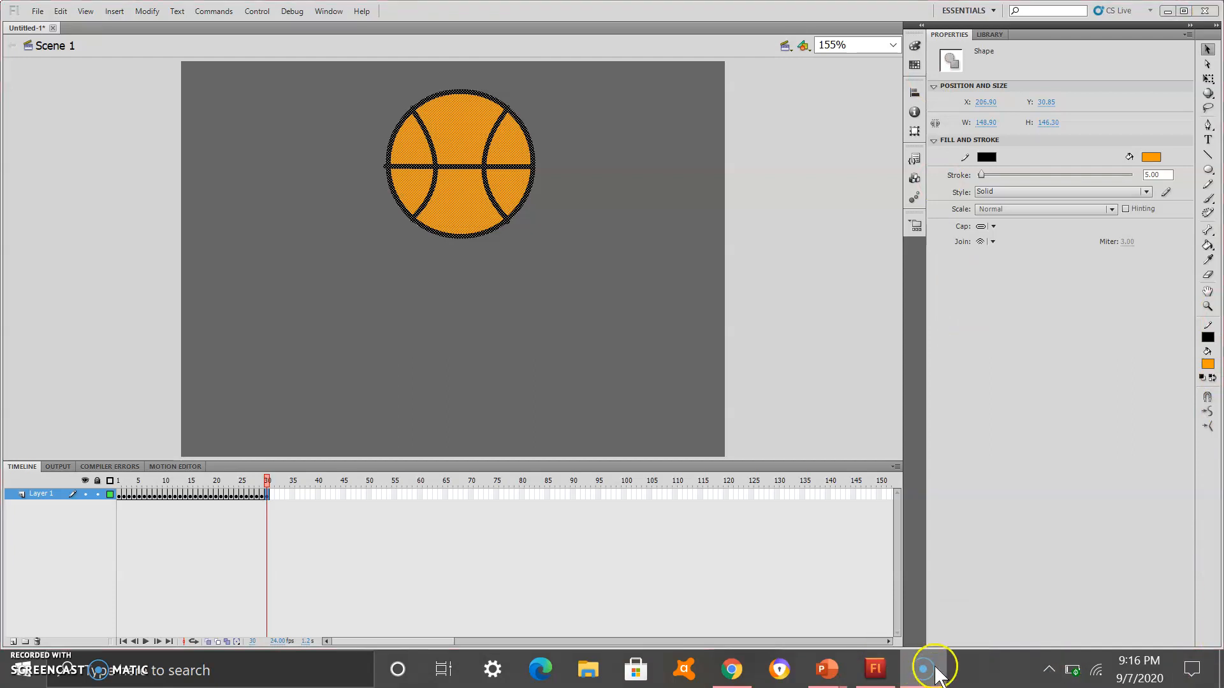
key(alt+Tab)
key(alt+Tab)
key(alt+Tab)
key(alt+Tab)
key(alt+Tab)
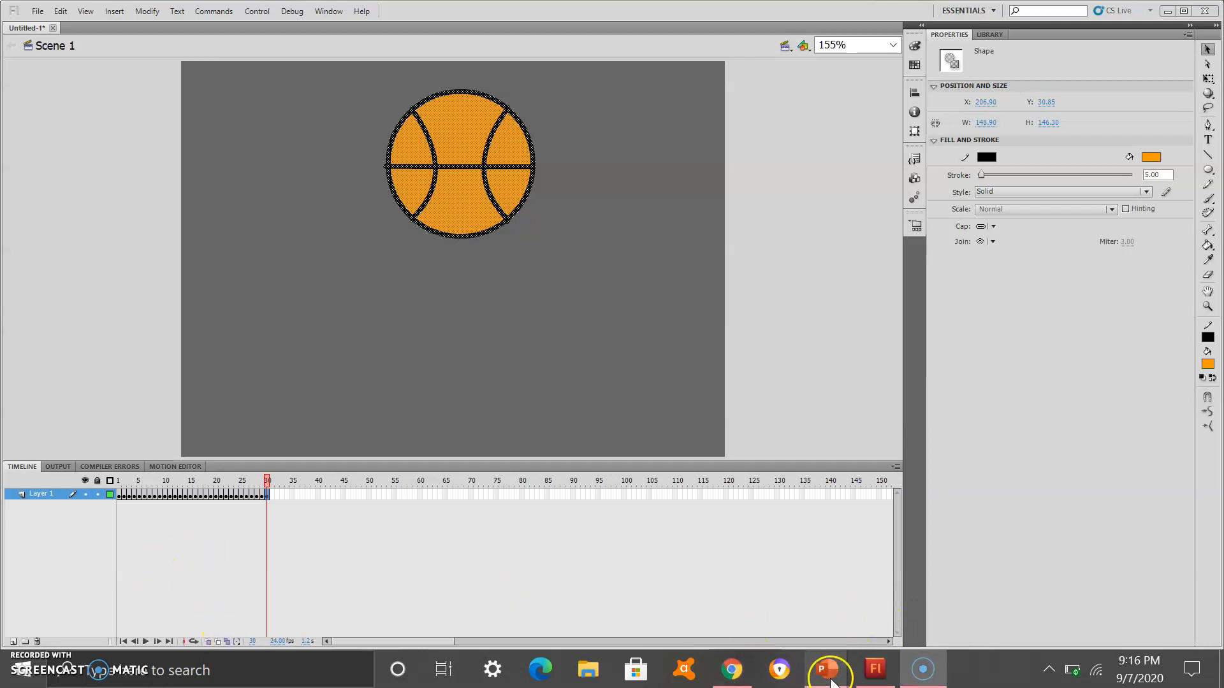
mouse_move(827, 669)
click(900, 636)
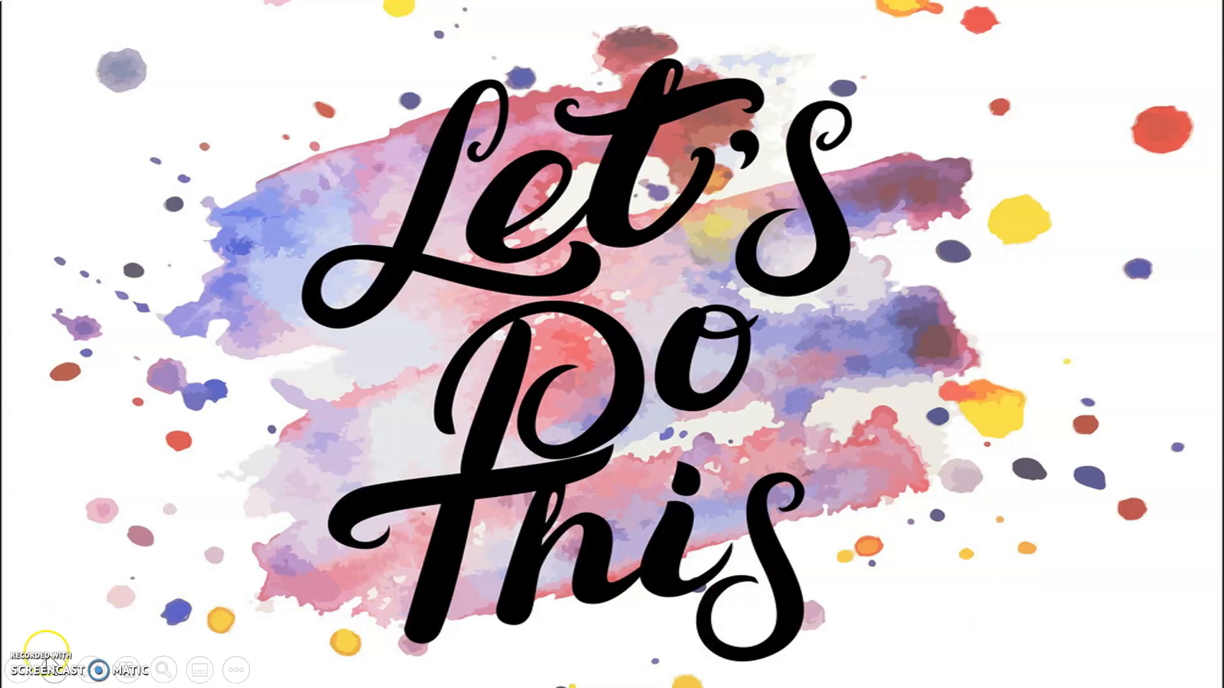